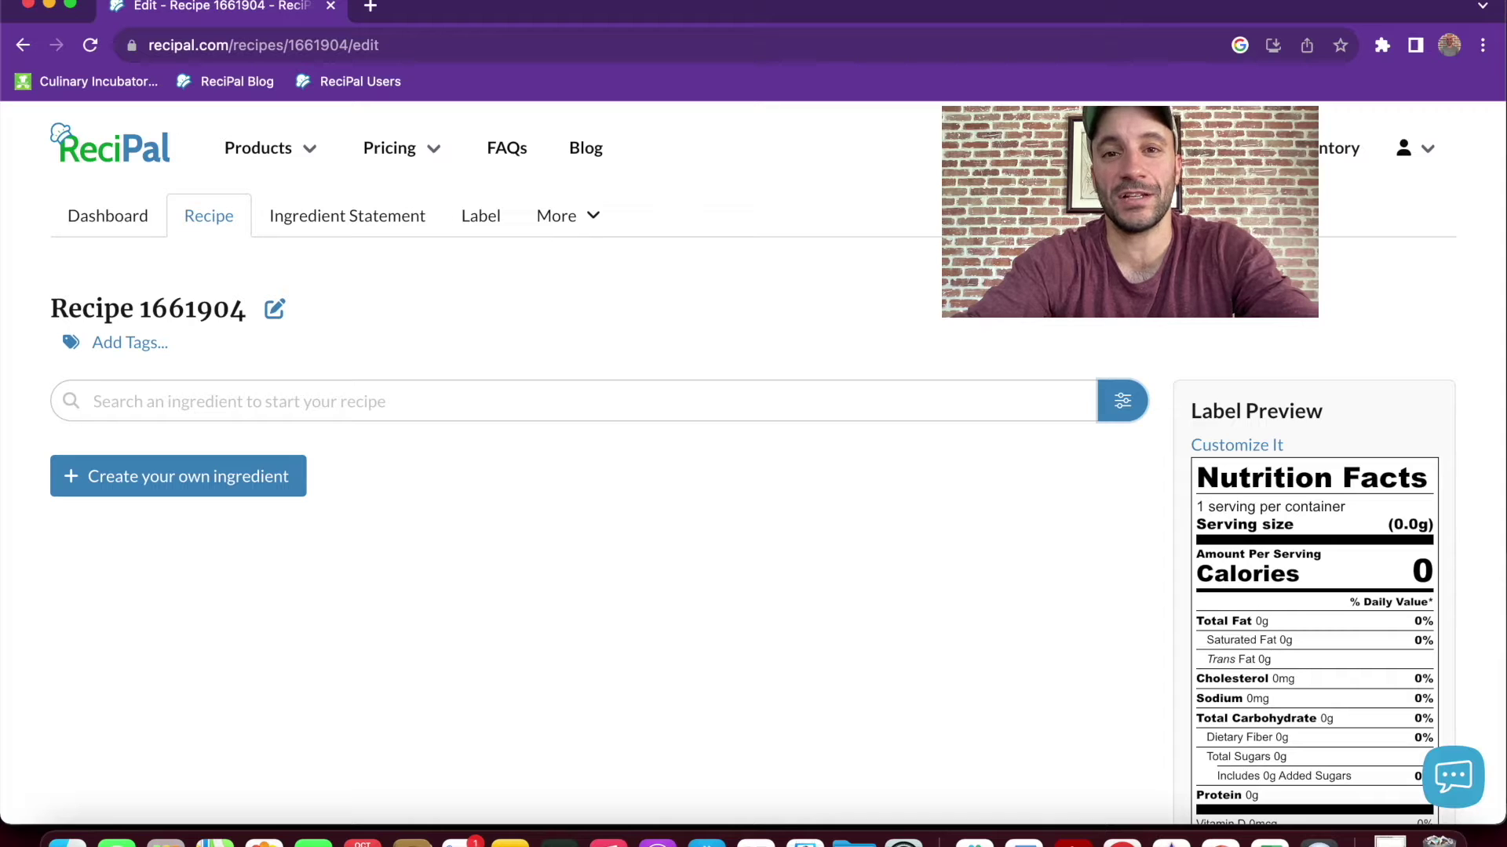
# Step: Rename the recipe to 'Sugar Cookie', tag it 'cookie', and bring up the ingredient search filter options
pyautogui.click(274, 309)
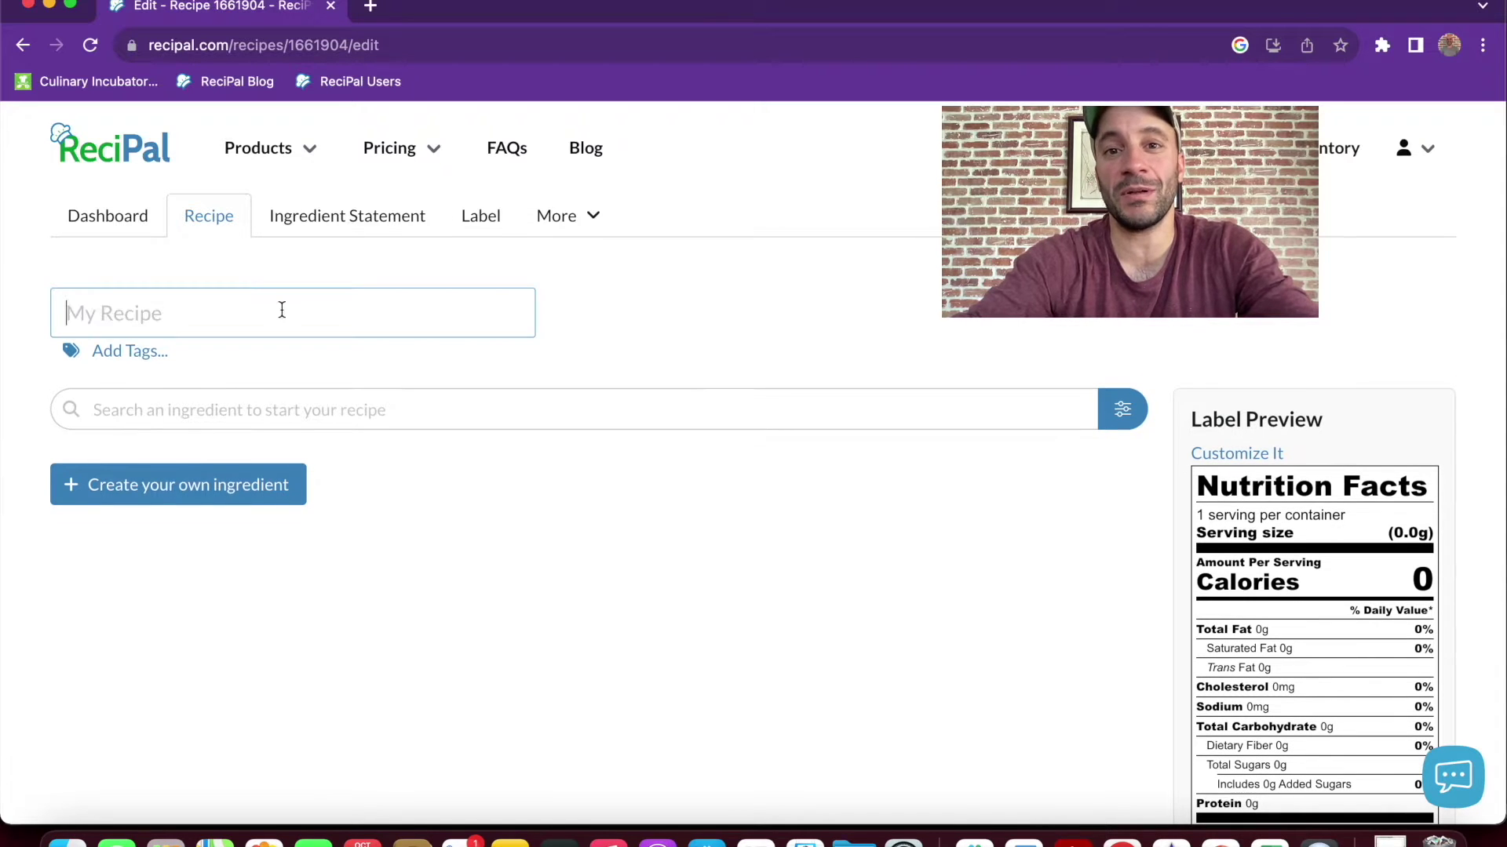
pyautogui.write('Sugar Cookie')
pyautogui.press('Return')
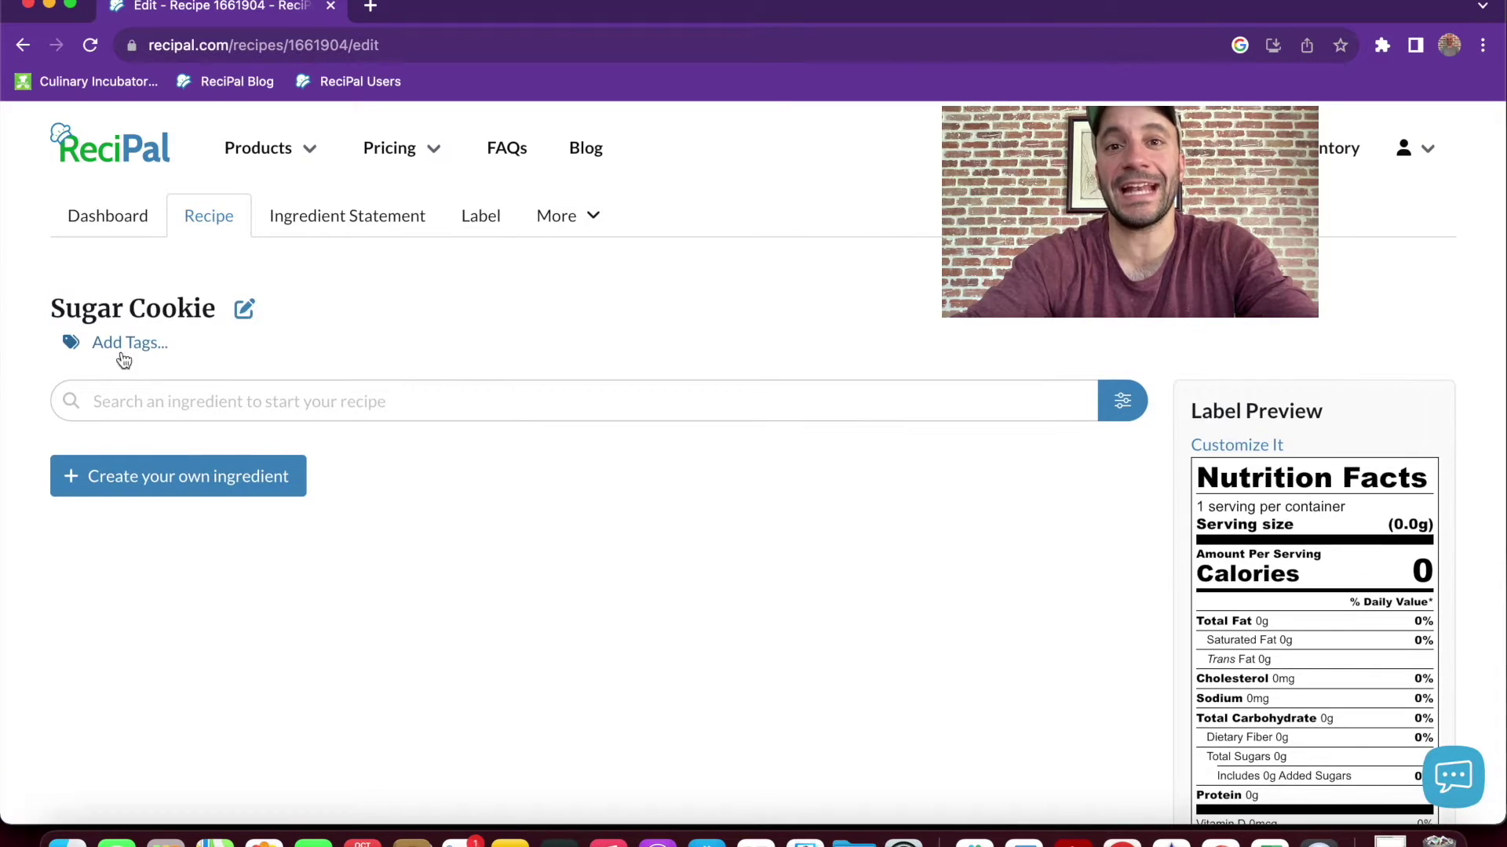
pyautogui.click(126, 351)
pyautogui.click(102, 398)
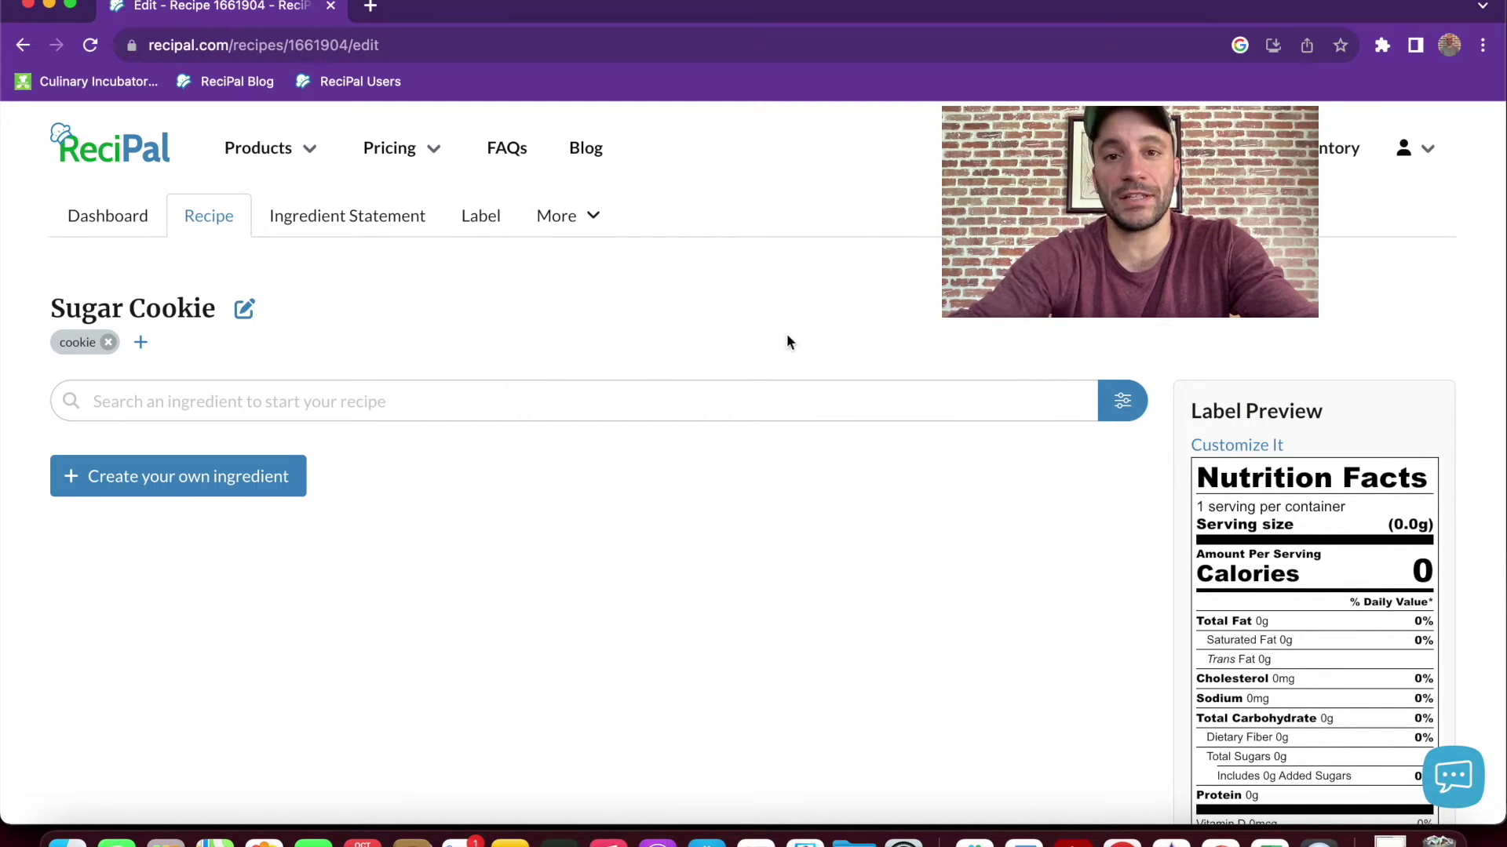
pyautogui.click(1120, 402)
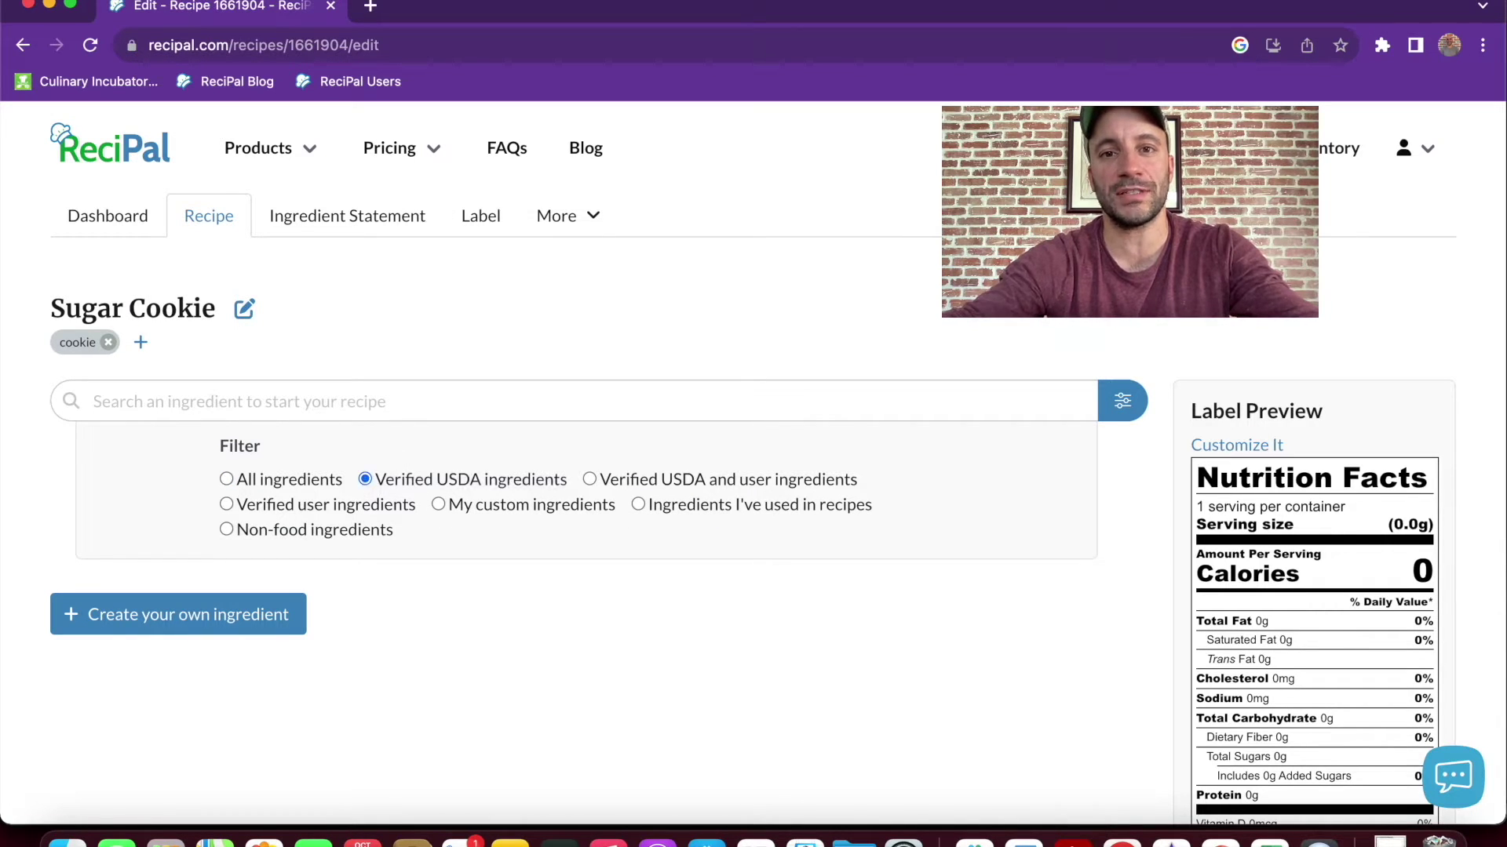
# Step: Search for sugar and preview the granulated sugar nutrition facts
pyautogui.click(1122, 401)
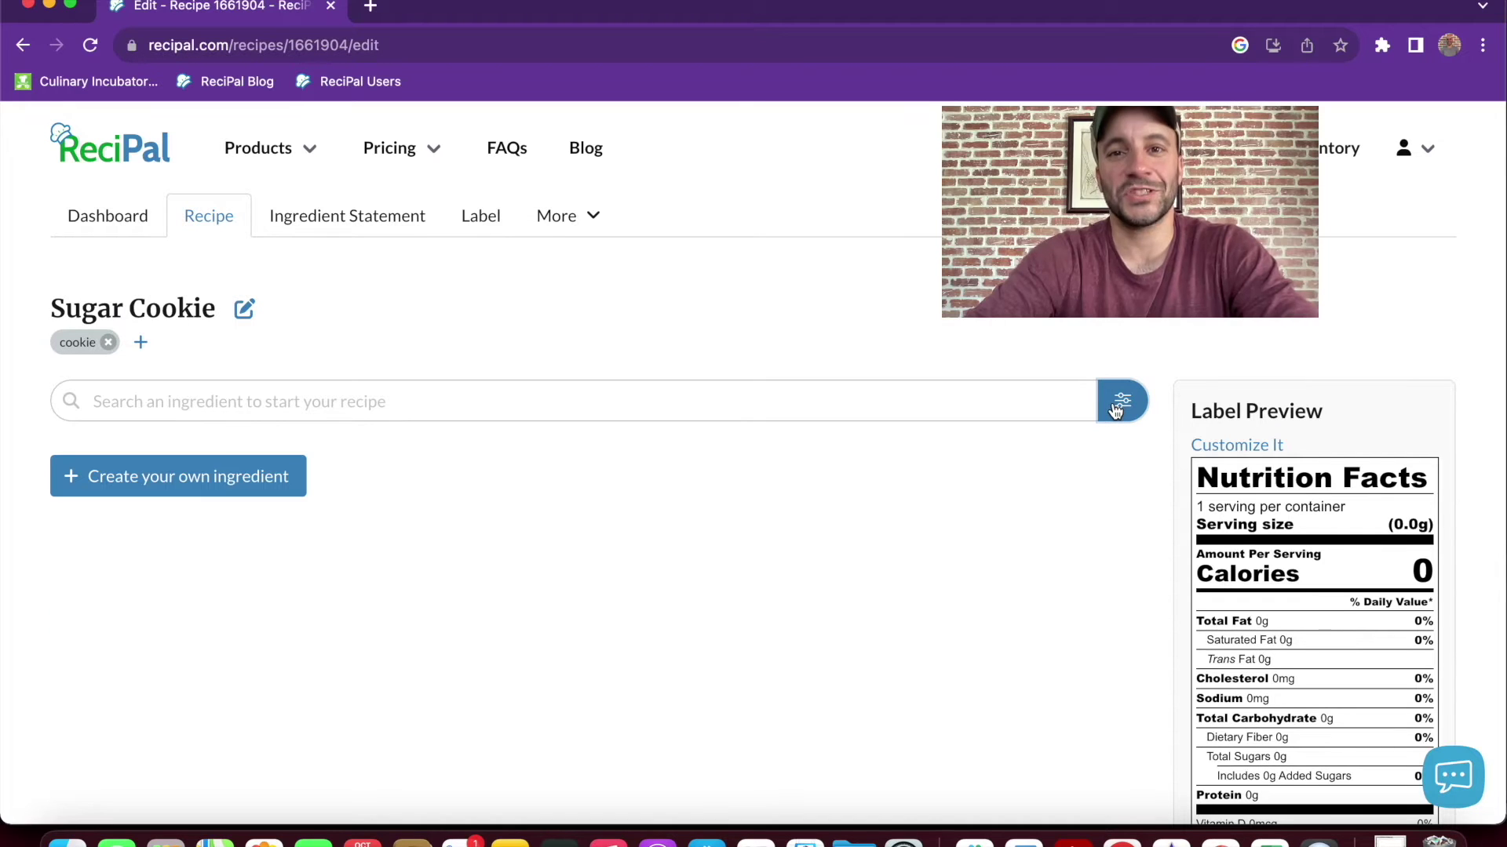
pyautogui.click(918, 404)
pyautogui.write('sugar')
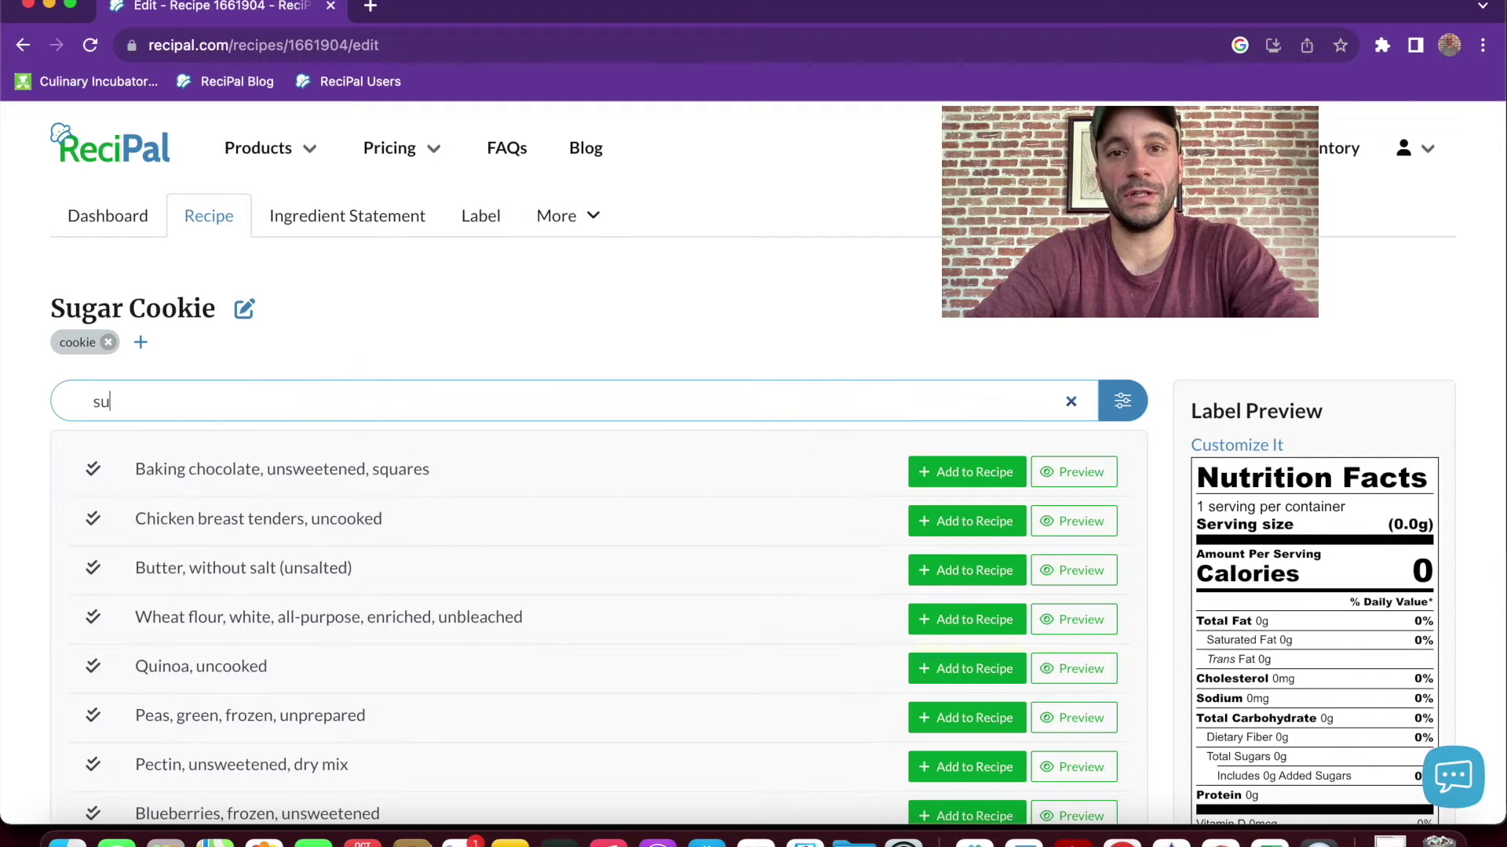
pyautogui.click(1071, 489)
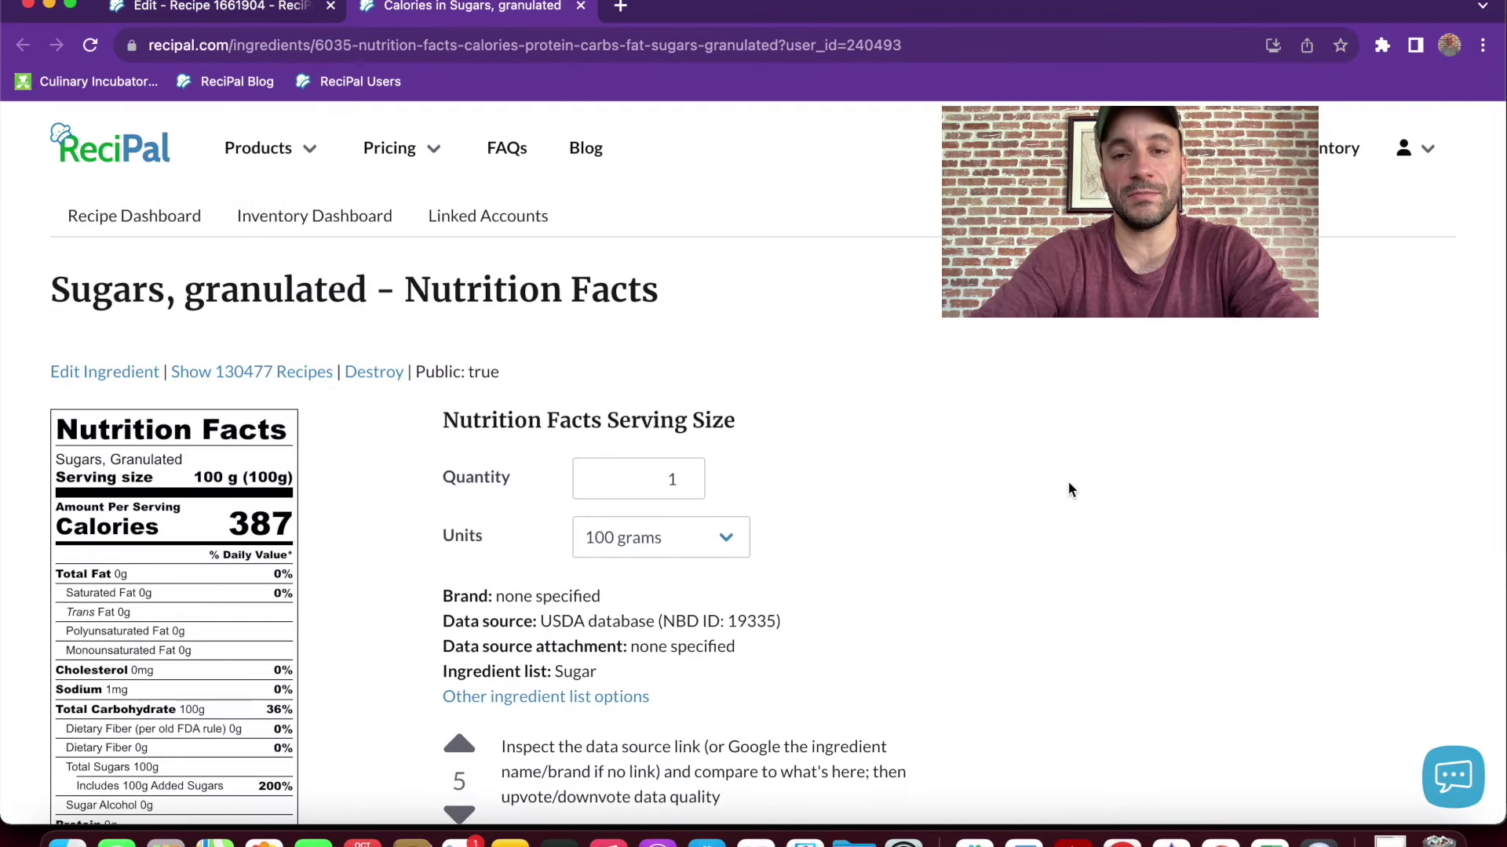
pyautogui.scroll(-1, 773, 688)
pyautogui.scroll(-3, 773, 687)
pyautogui.scroll(4, 774, 687)
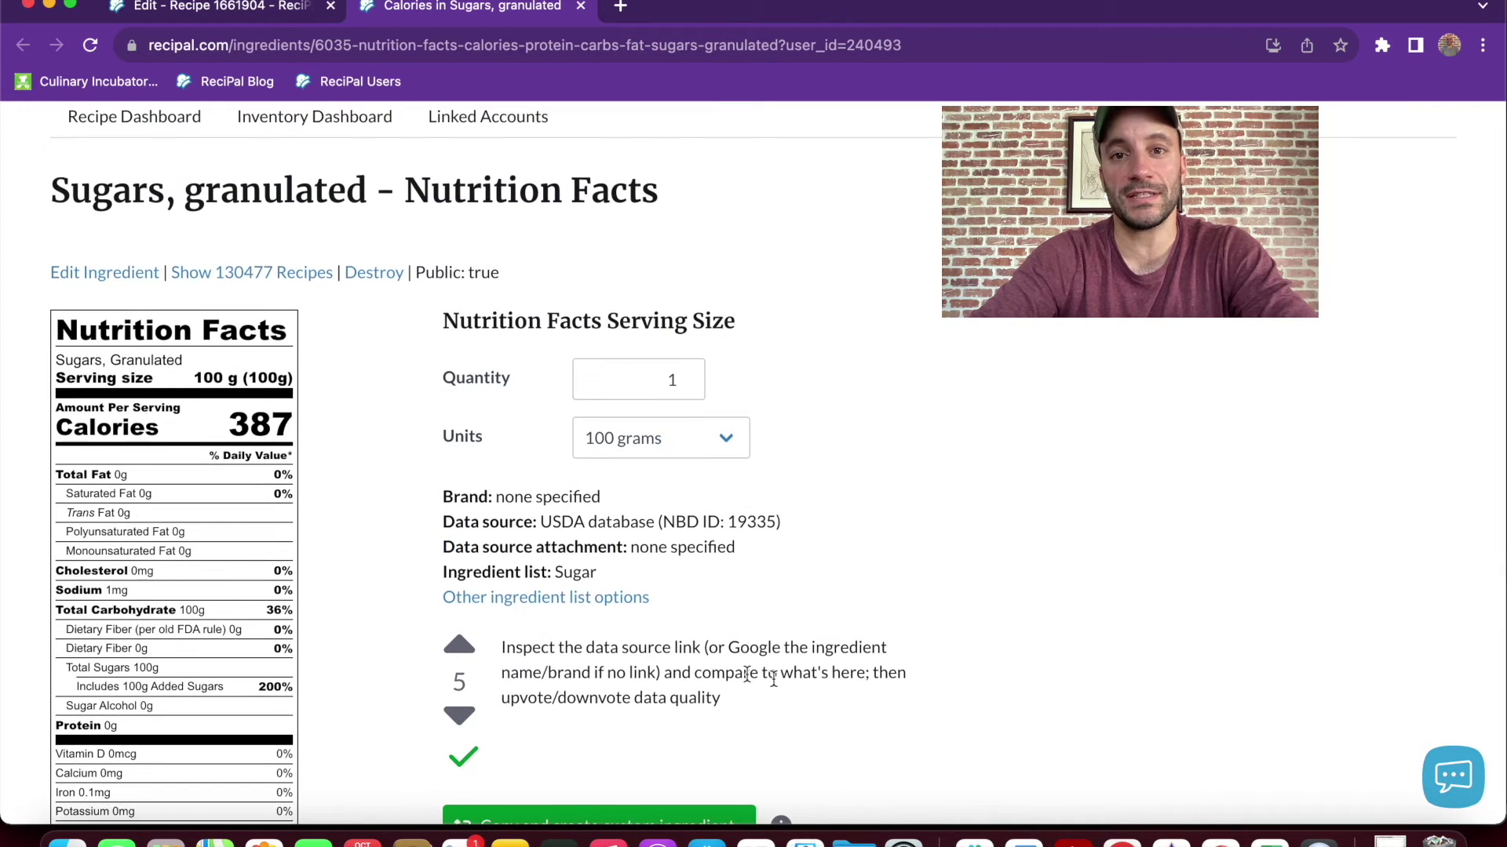
pyautogui.click(275, 8)
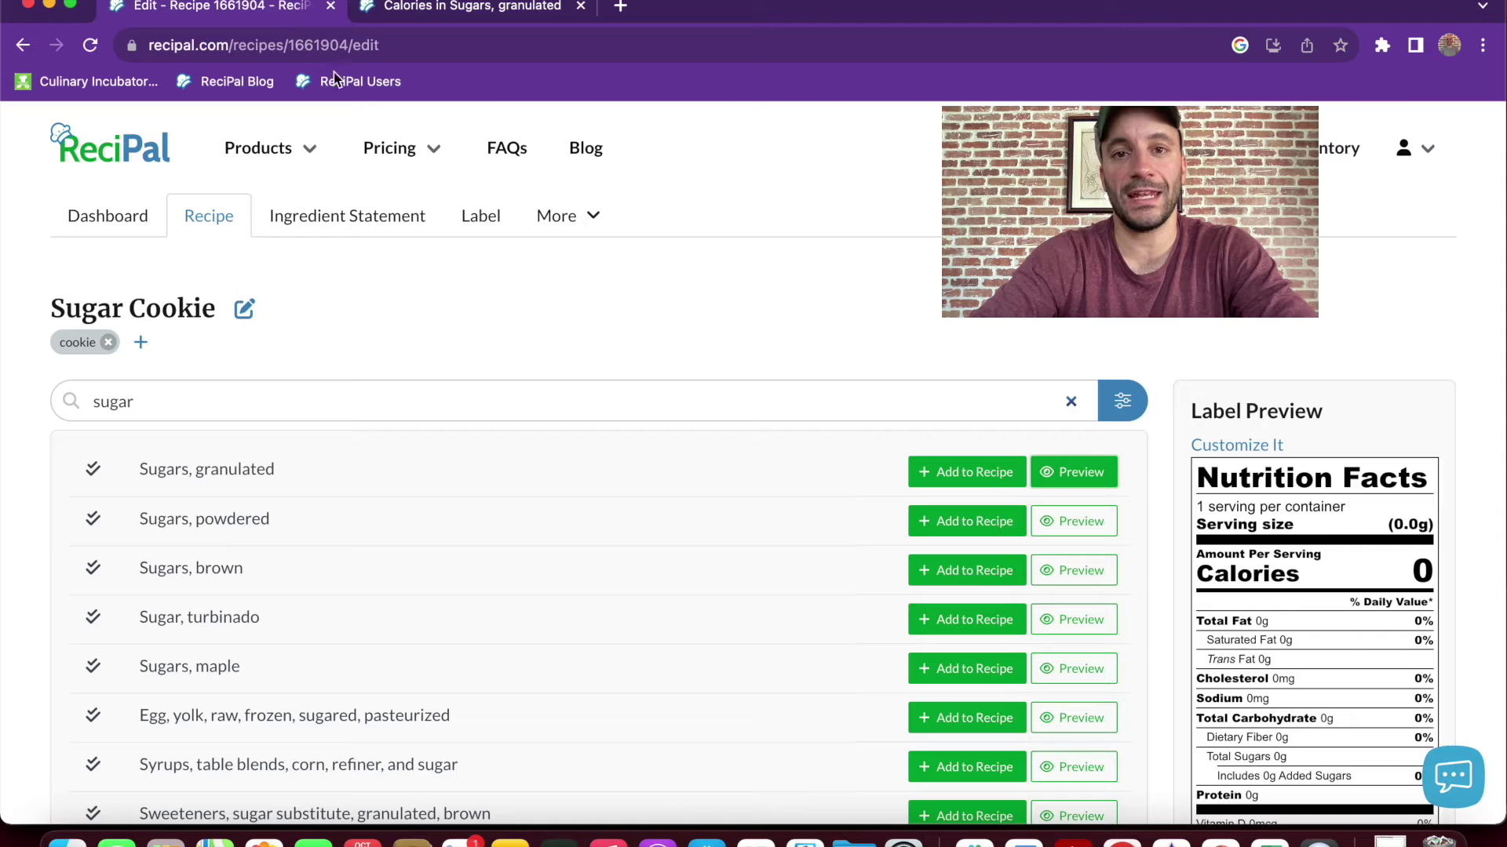
# Step: Add 0.66 cup granulated sugar and unsalted butter to the recipe
pyautogui.click(957, 473)
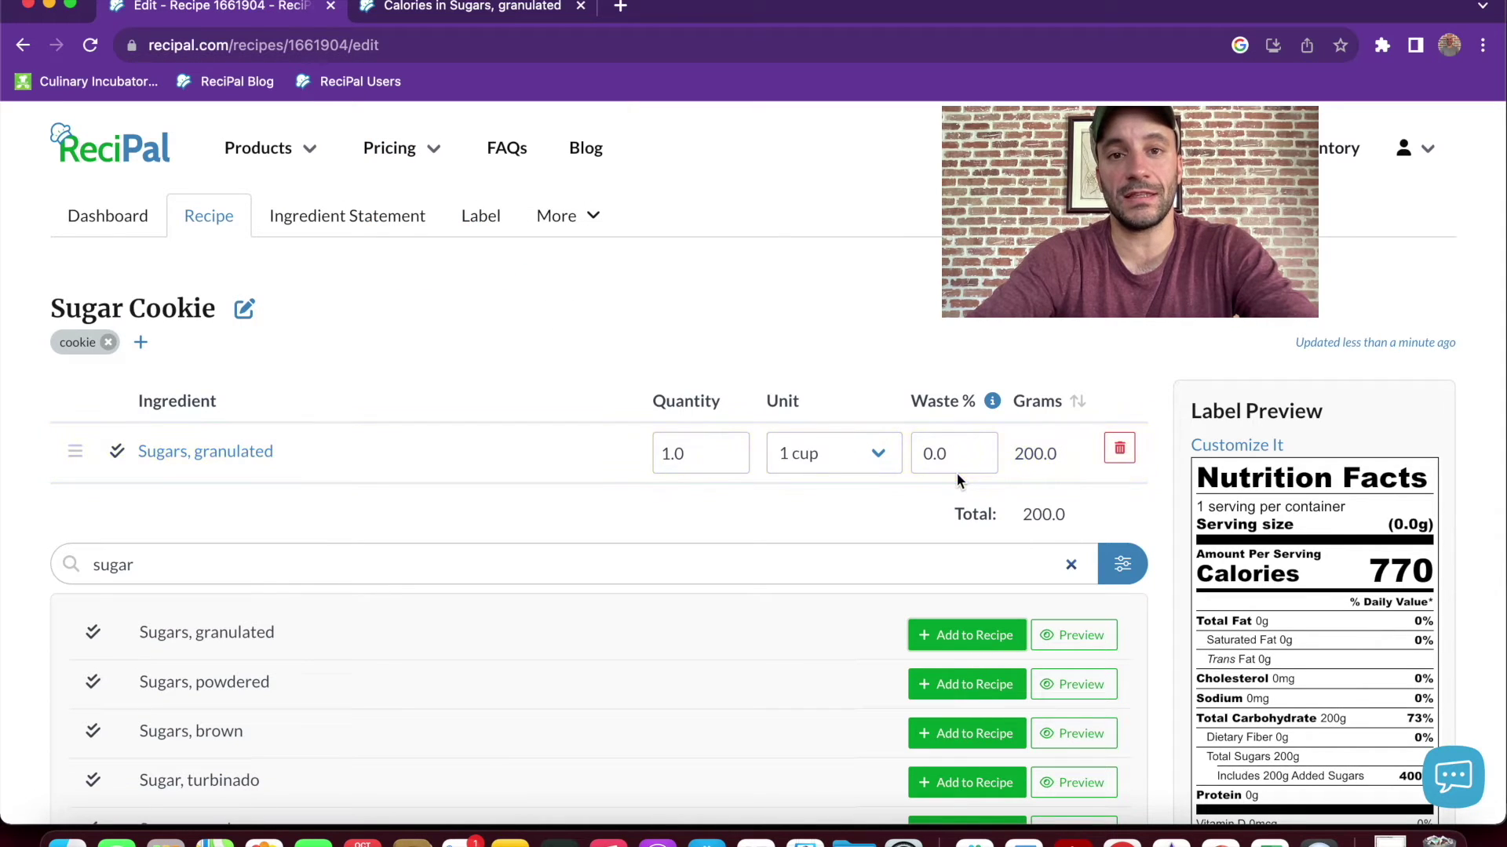
pyautogui.doubleClick(686, 449)
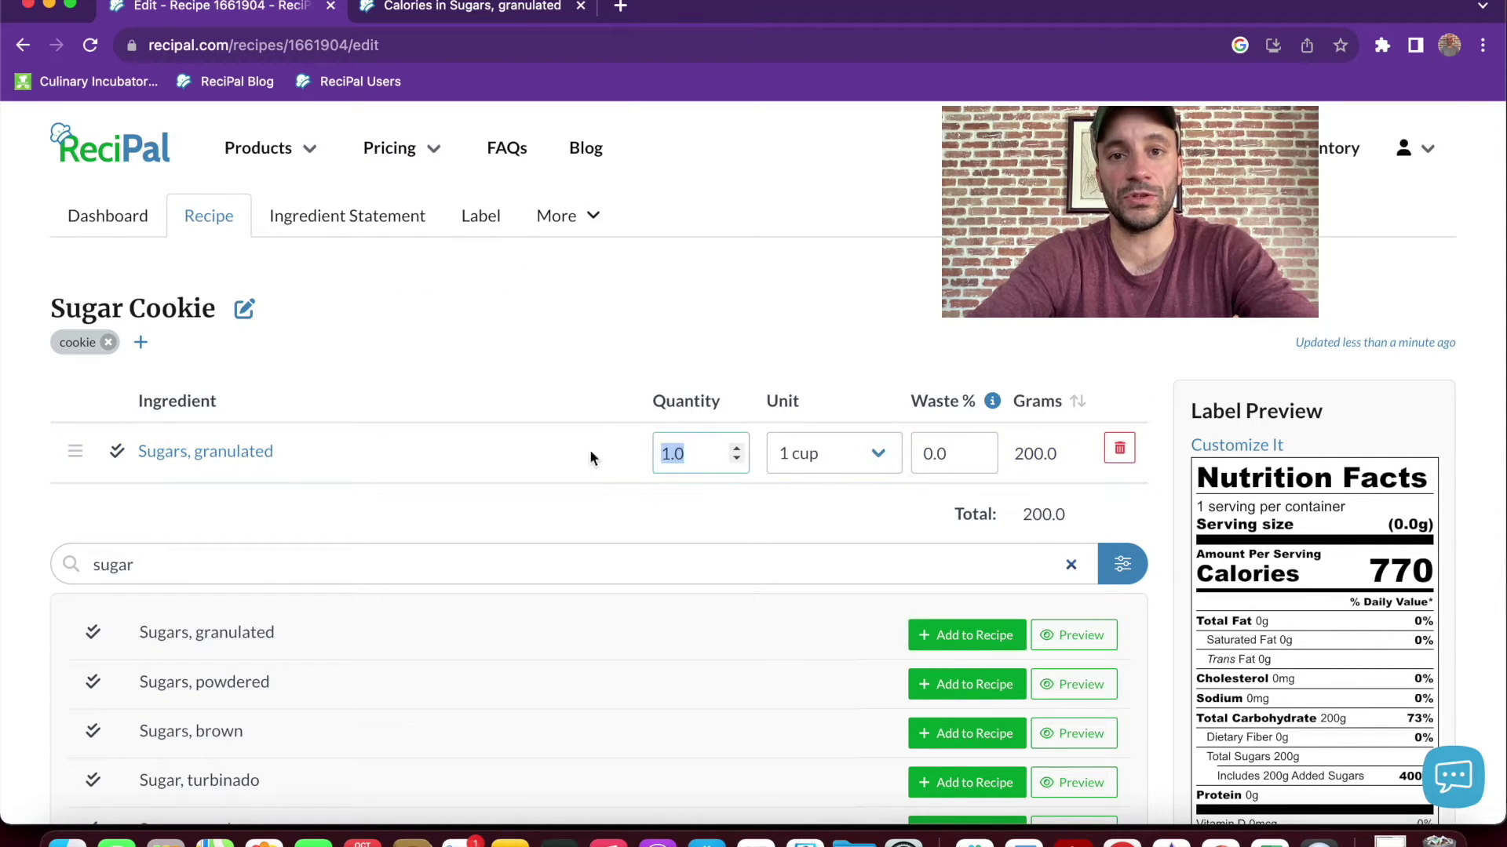
pyautogui.press('BackSpace')
pyautogui.write('.66')
pyautogui.press('Return')
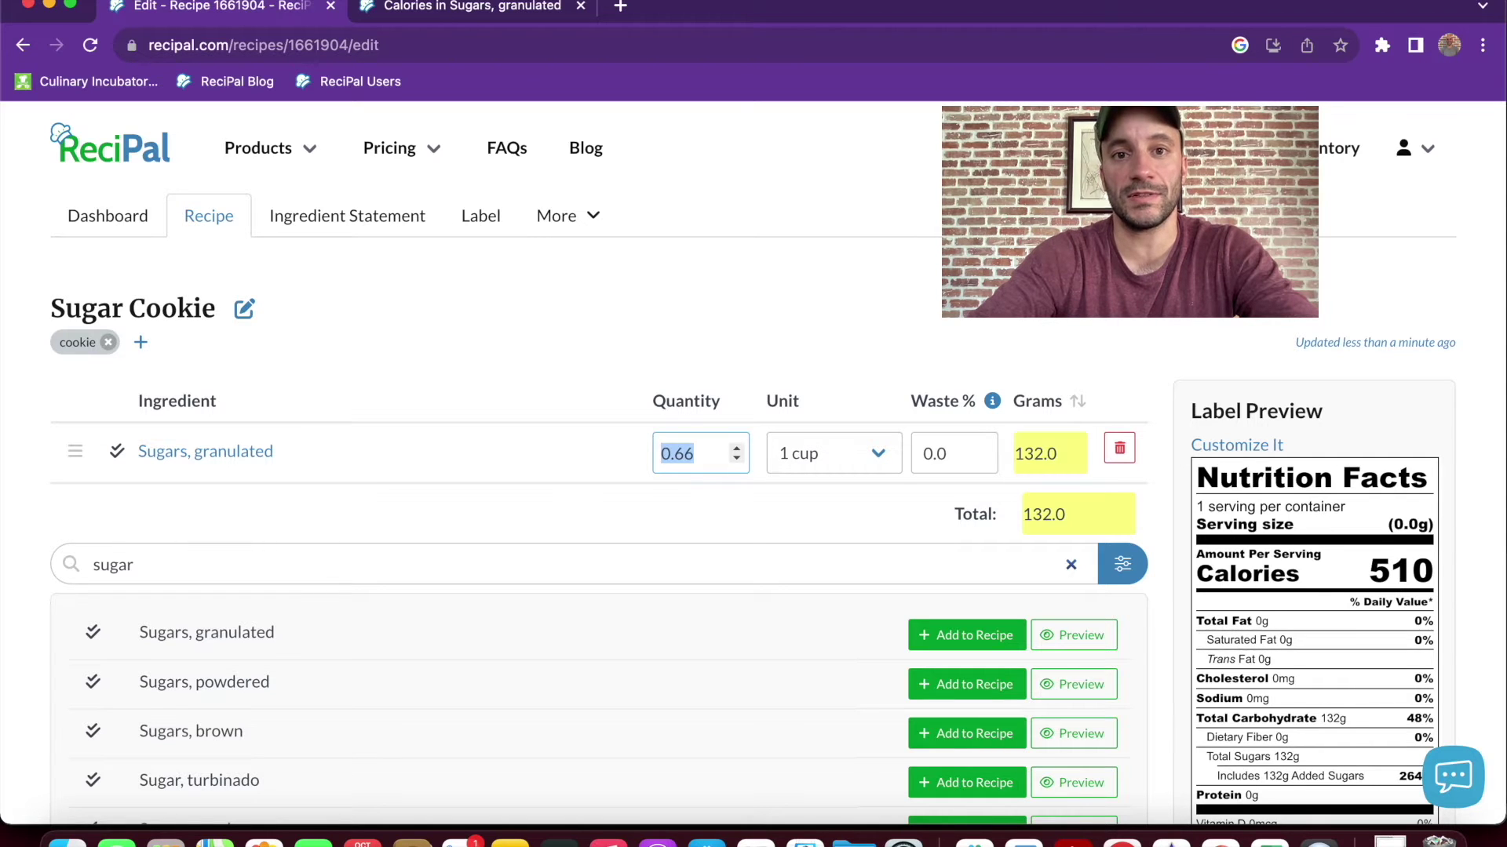
pyautogui.click(1071, 564)
pyautogui.write('butter')
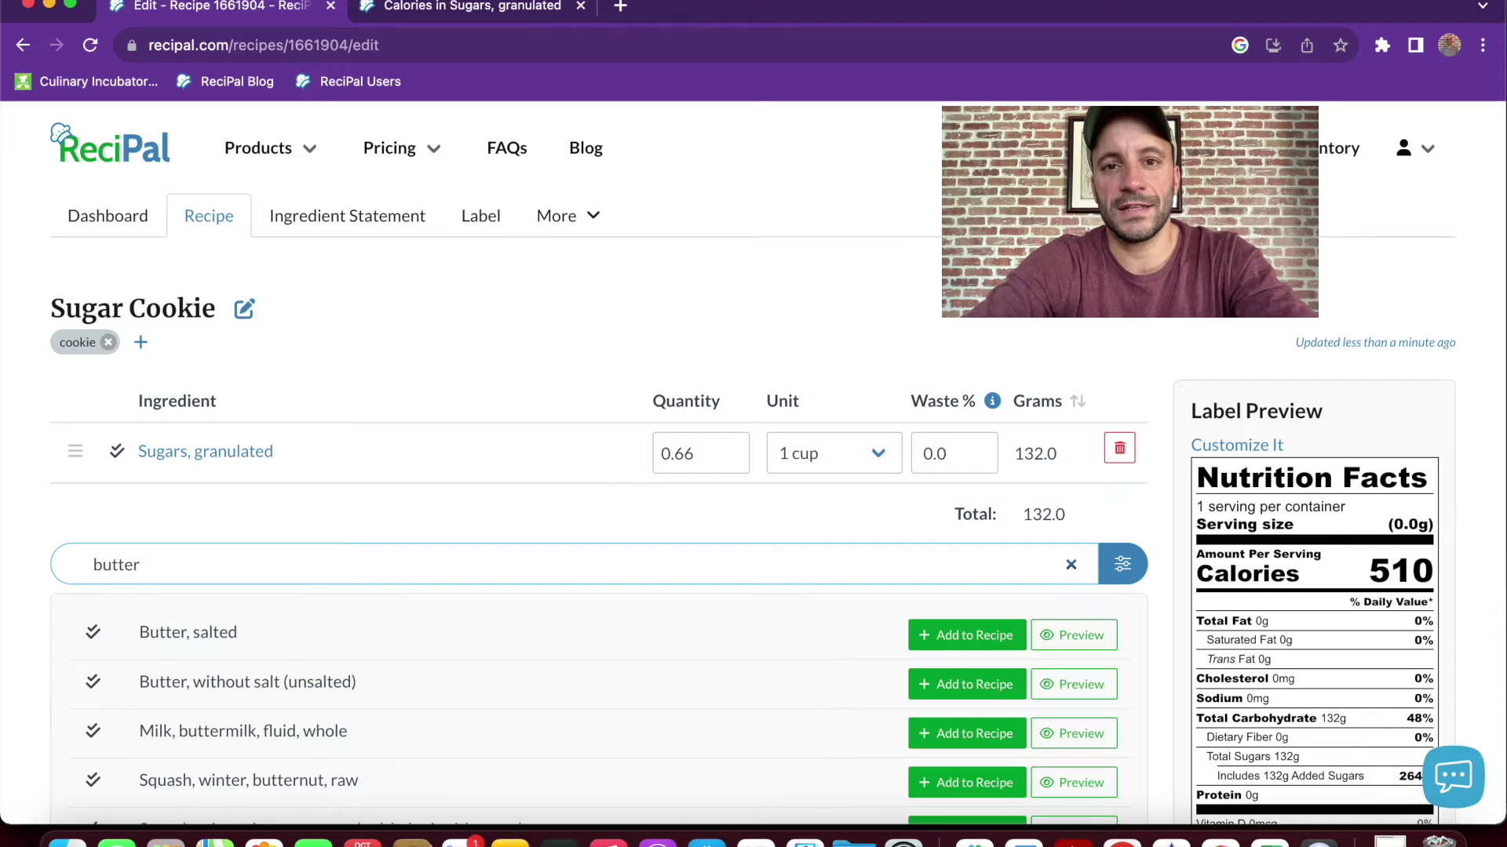
pyautogui.click(967, 685)
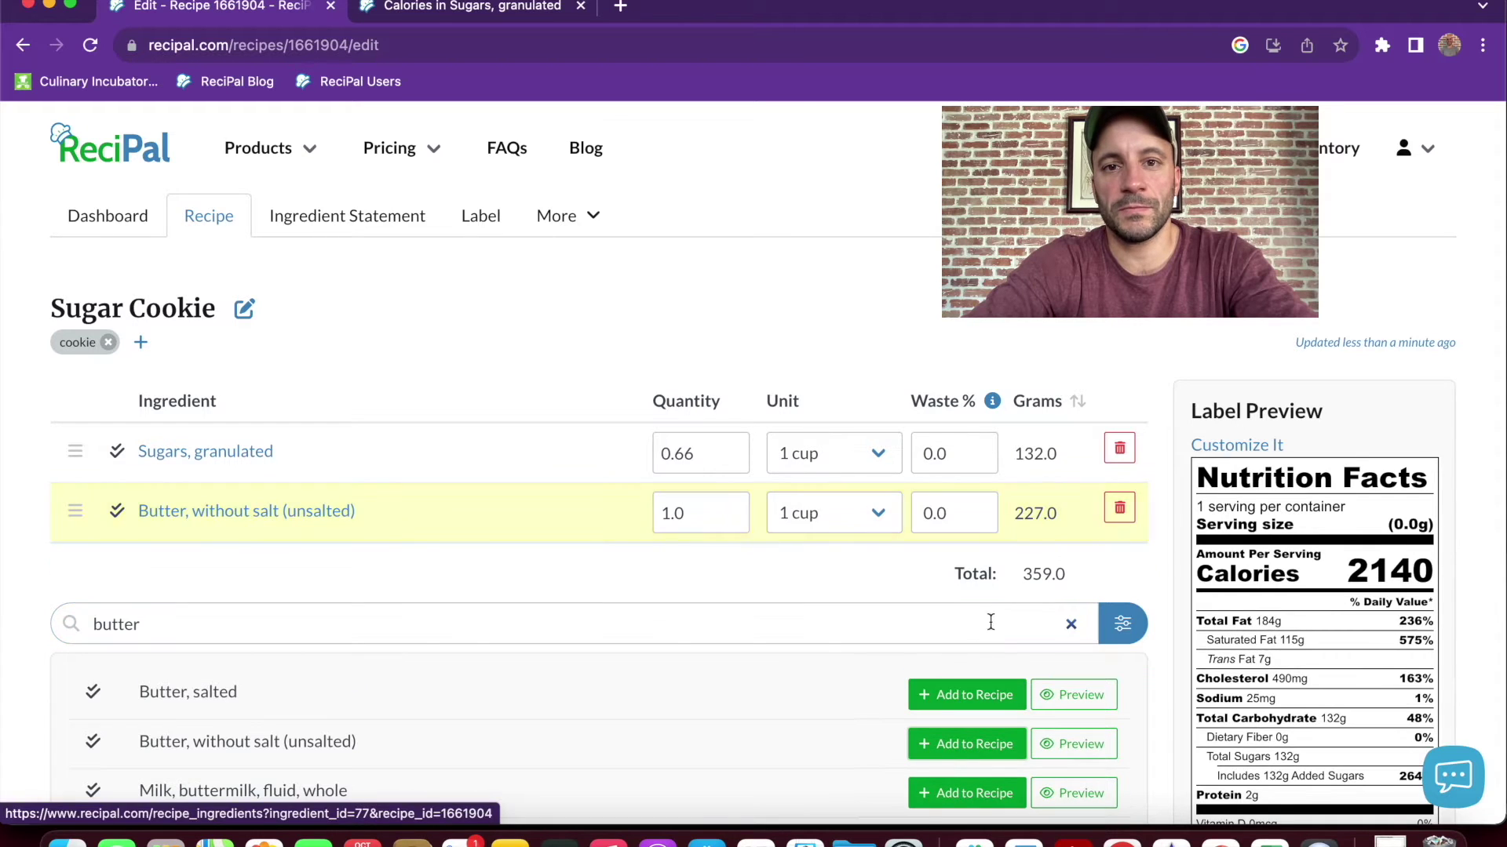
# Step: Add all-purpose wheat flour and set it to 2 cups
pyautogui.click(1071, 624)
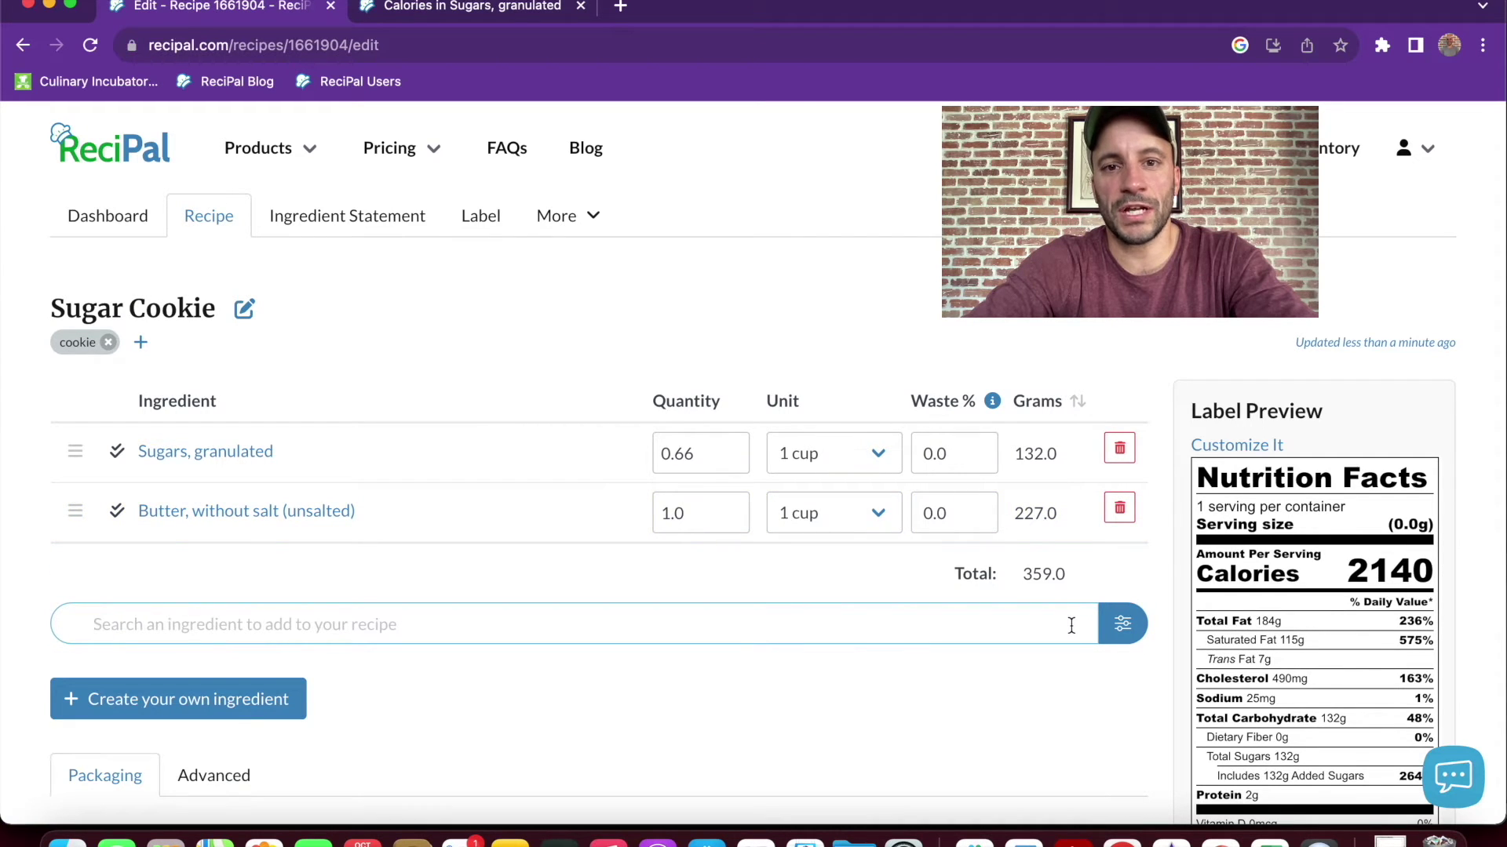
pyautogui.write('flour')
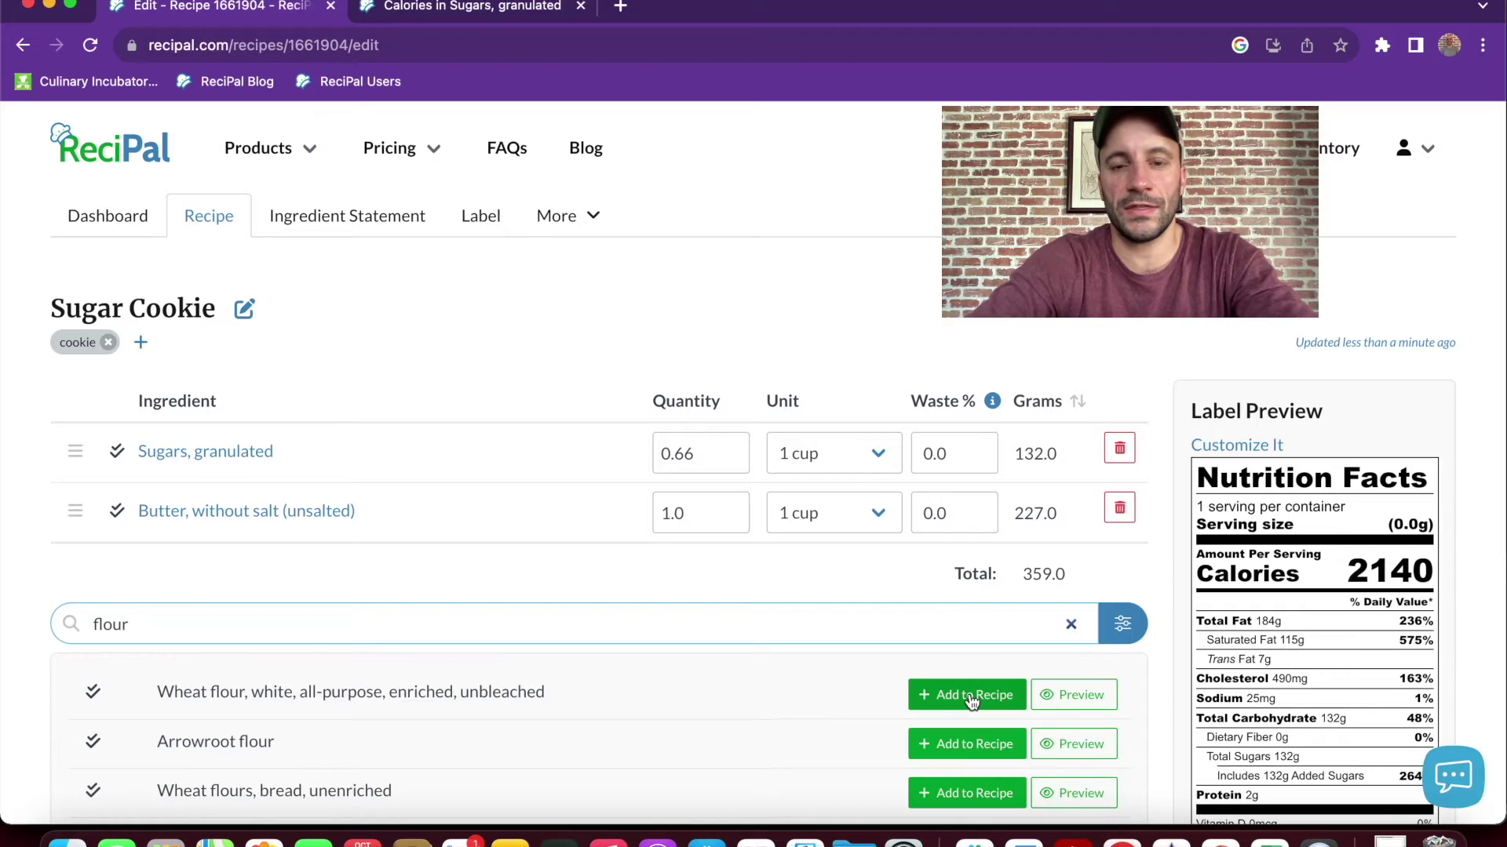
pyautogui.click(970, 697)
pyautogui.click(663, 576)
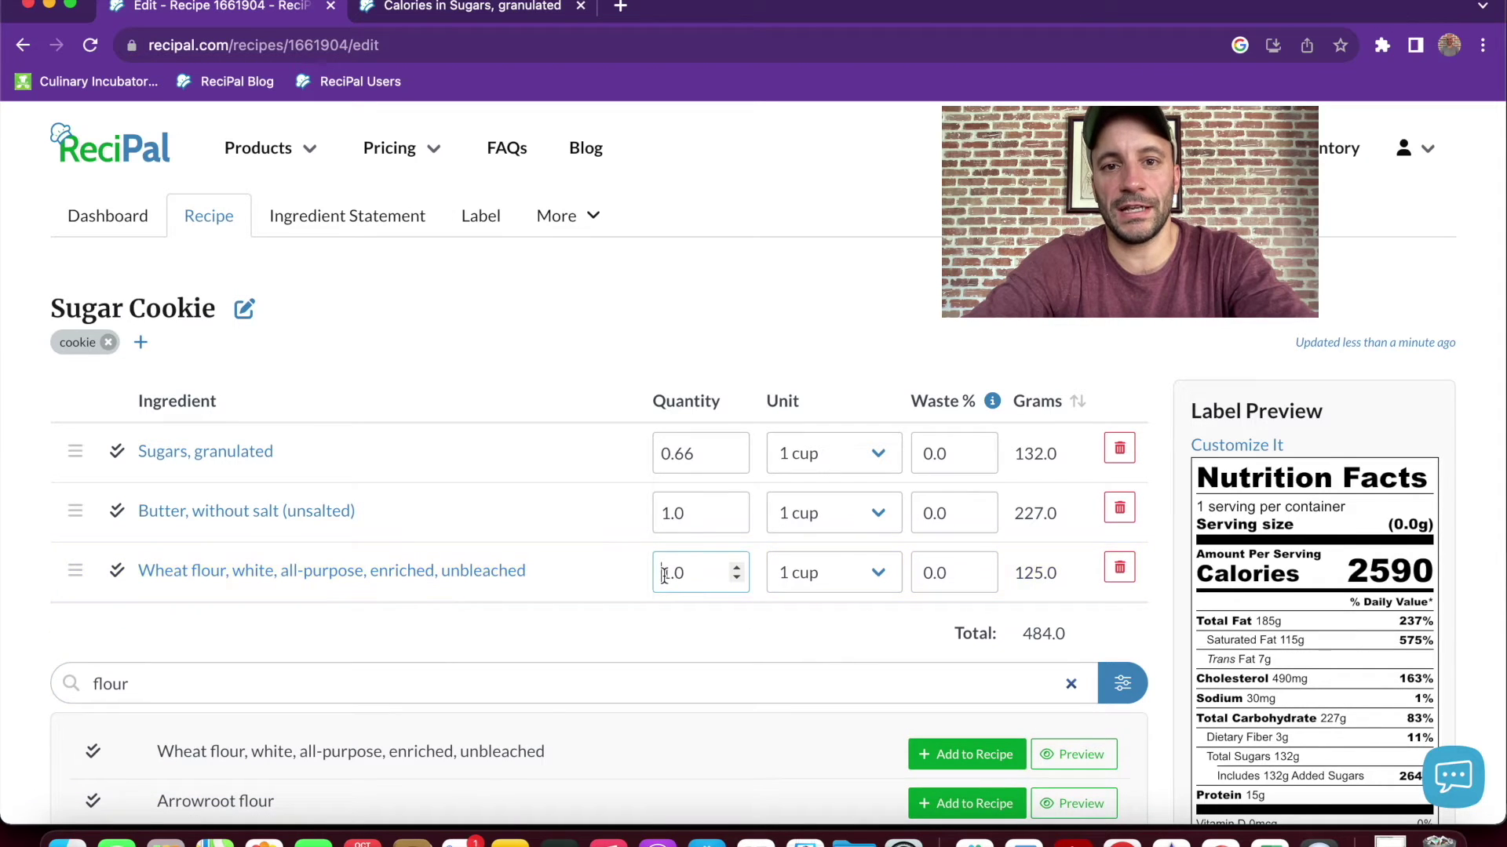
pyautogui.press('BackSpace')
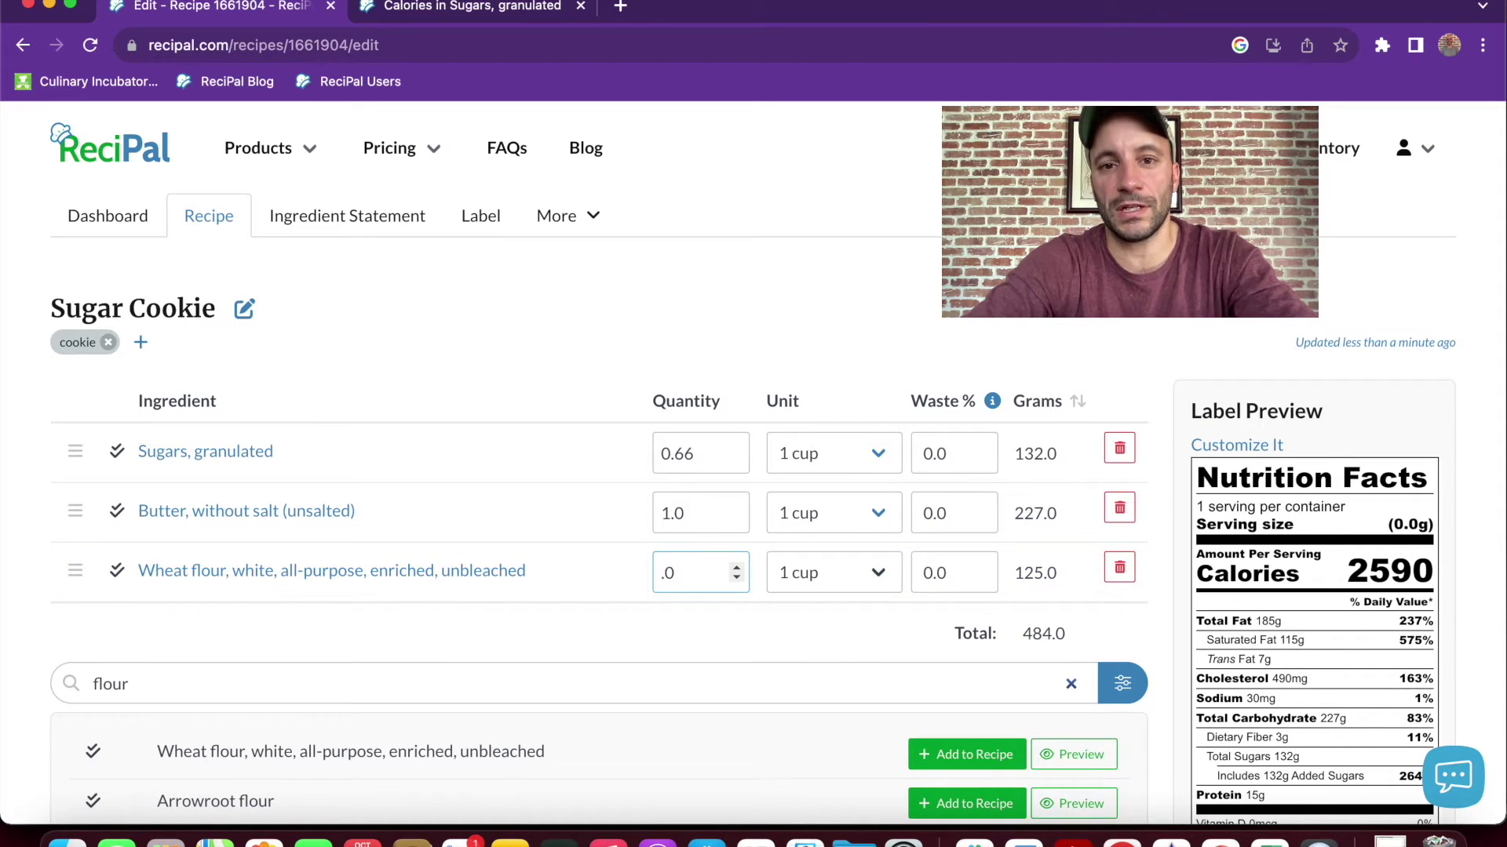
pyautogui.write('2')
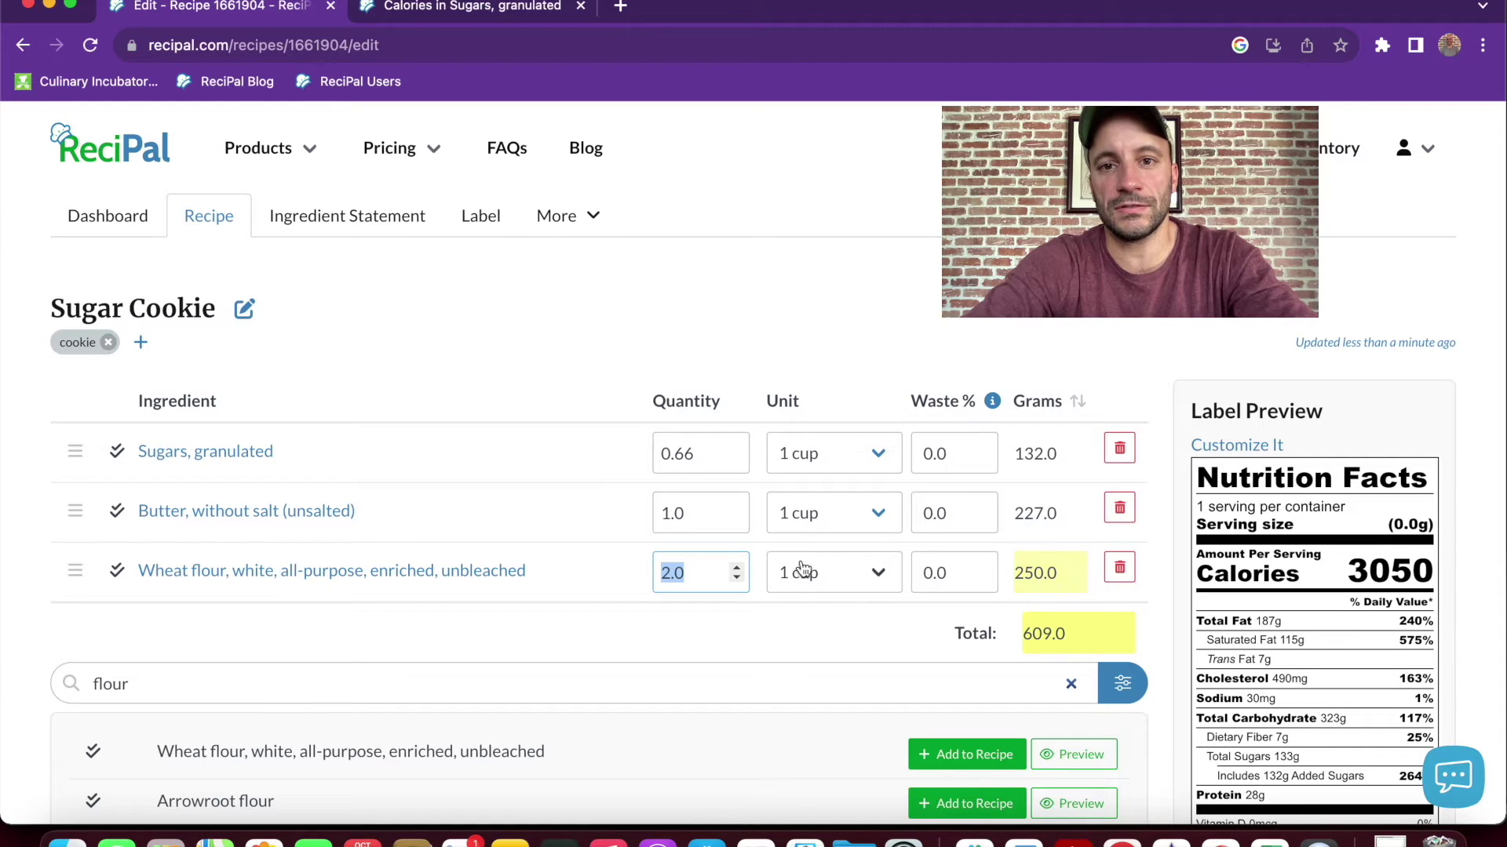
pyautogui.click(884, 580)
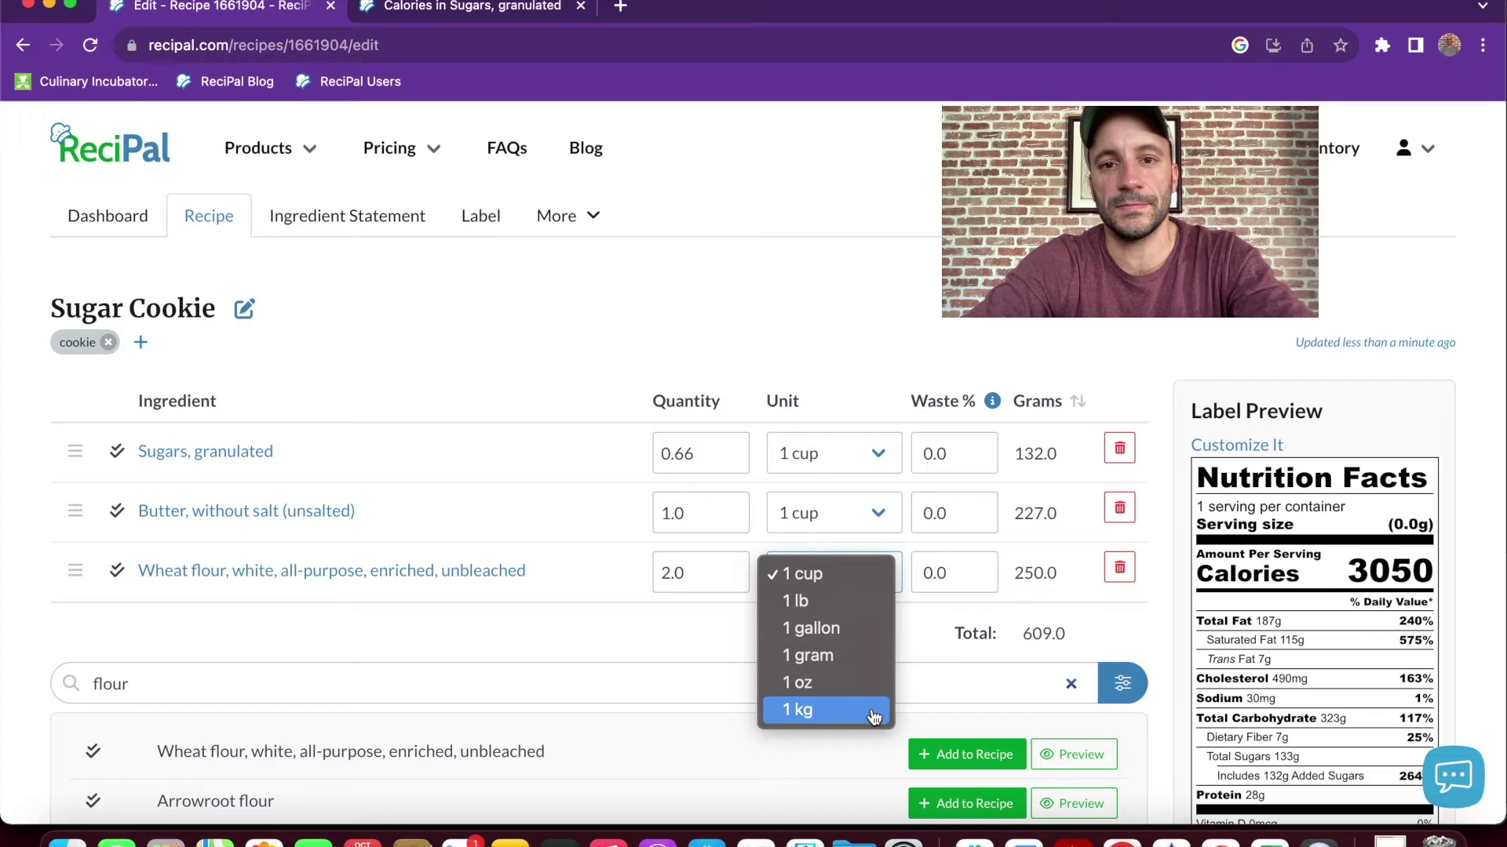
pyautogui.click(867, 577)
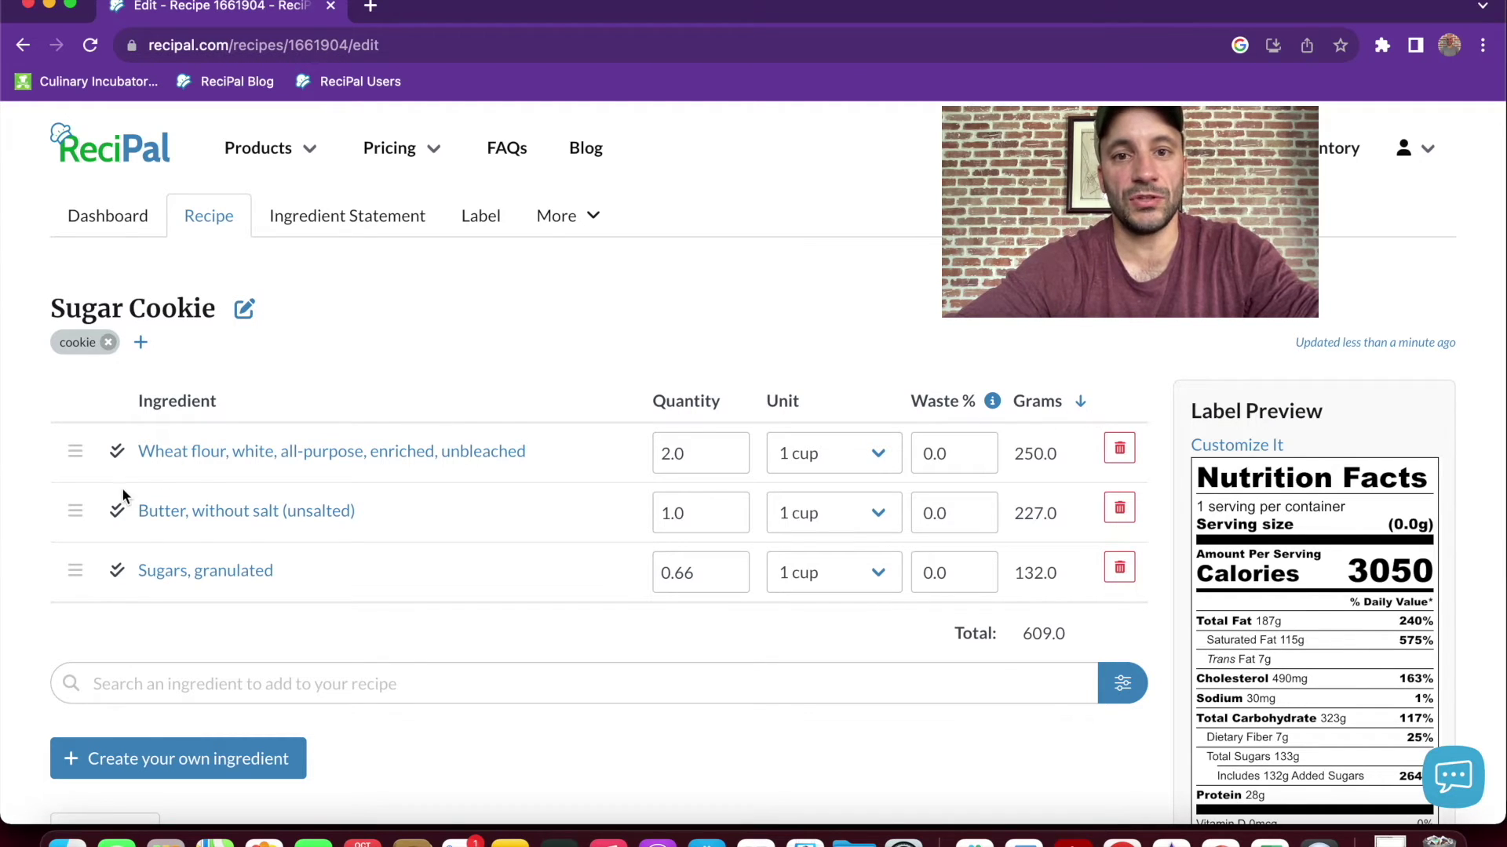
# Step: Drag the wheat flour row below butter so the order is butter, flour, sugar
pyautogui.moveTo(76, 451); pyautogui.dragTo(74, 515)
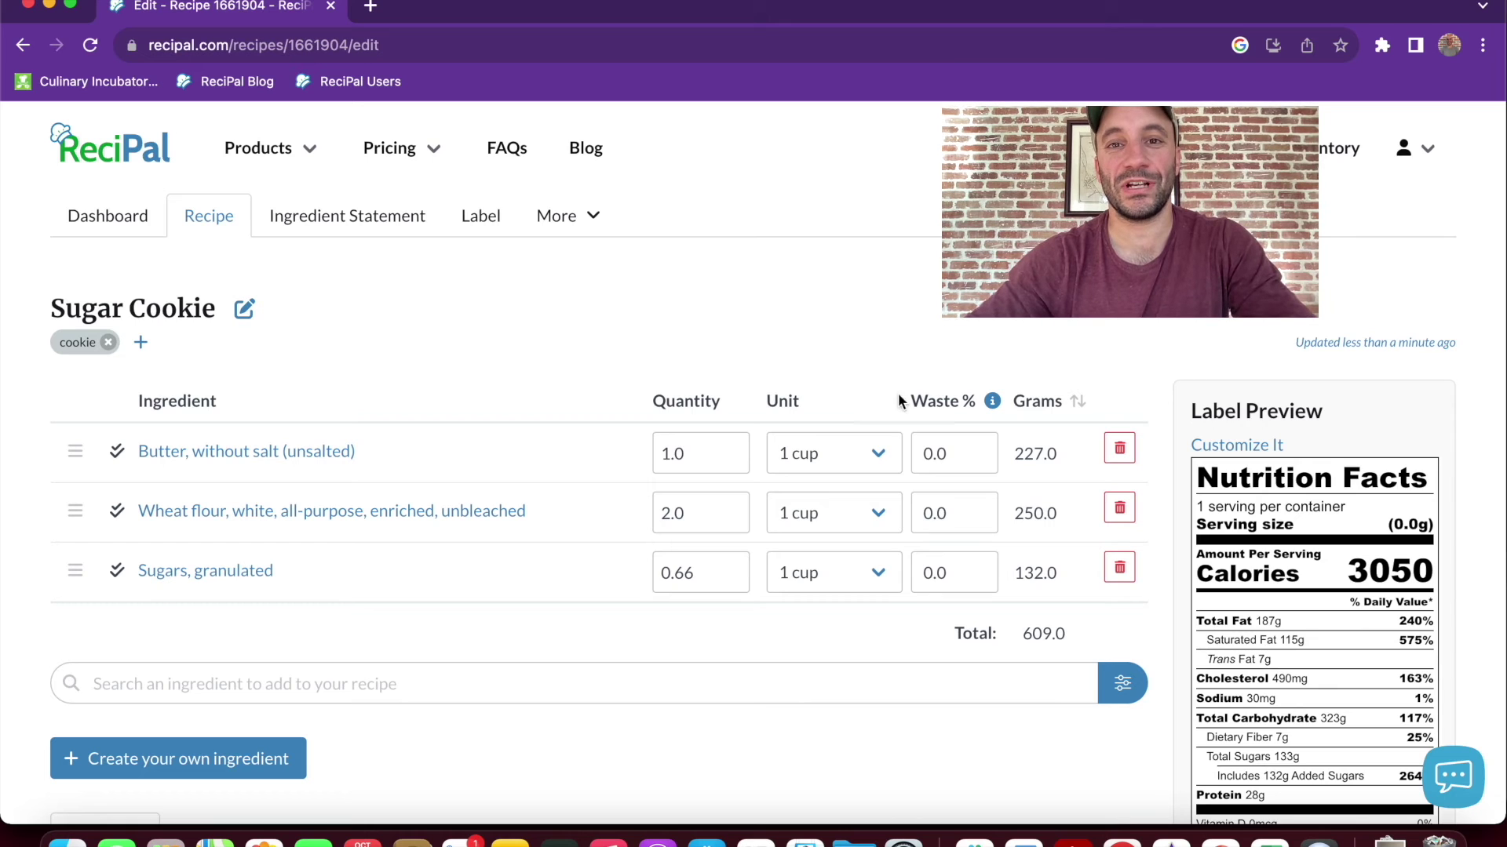
# Step: Try a 5% waste on the butter, then reset it to 0
pyautogui.click(933, 456)
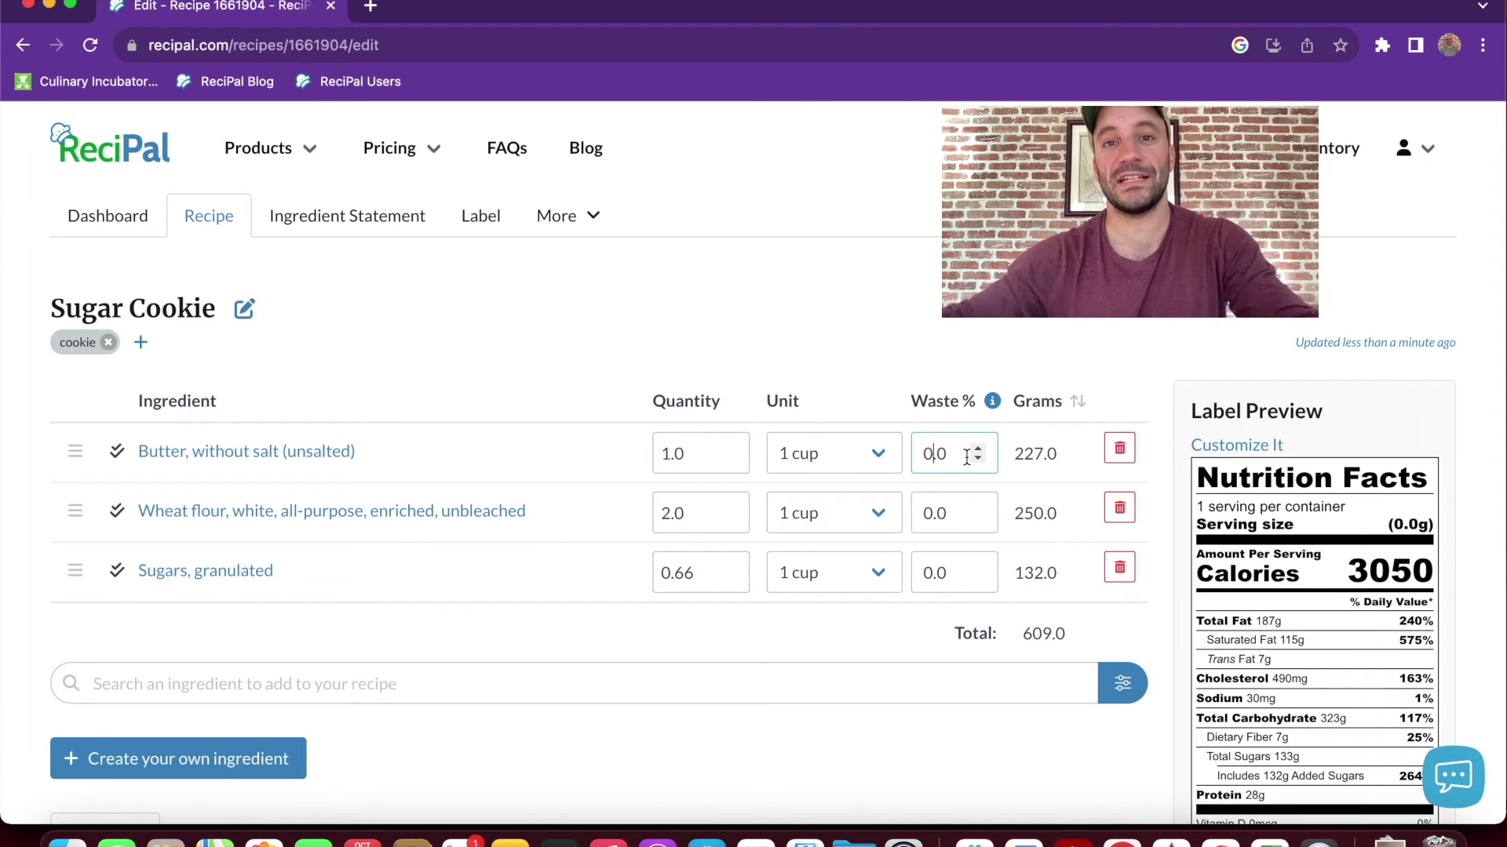
pyautogui.press('BackSpace')
pyautogui.write('5')
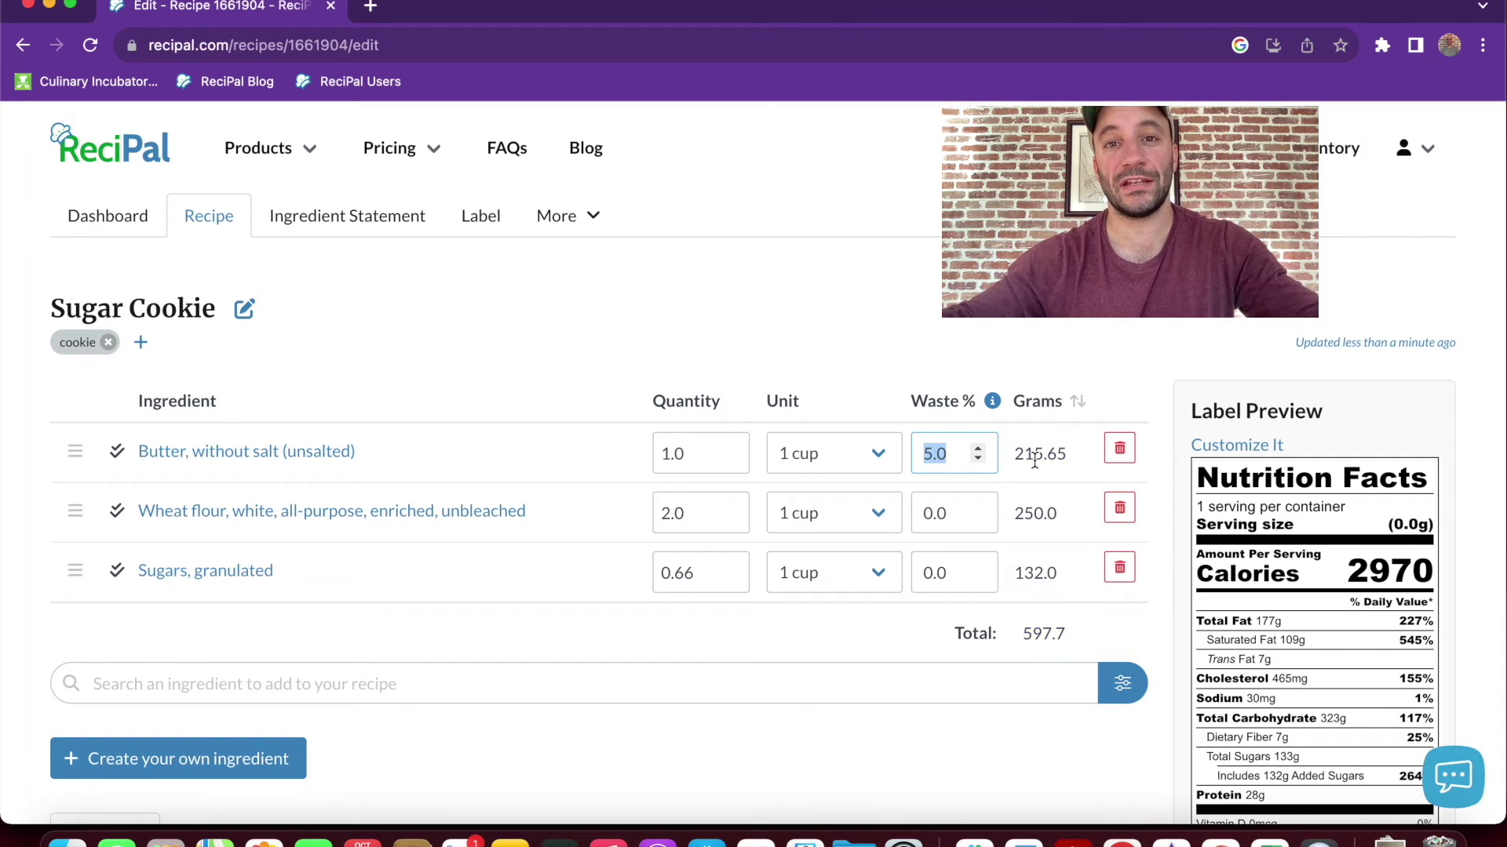
pyautogui.press('BackSpace')
pyautogui.write('0')
pyautogui.doubleClick(938, 453)
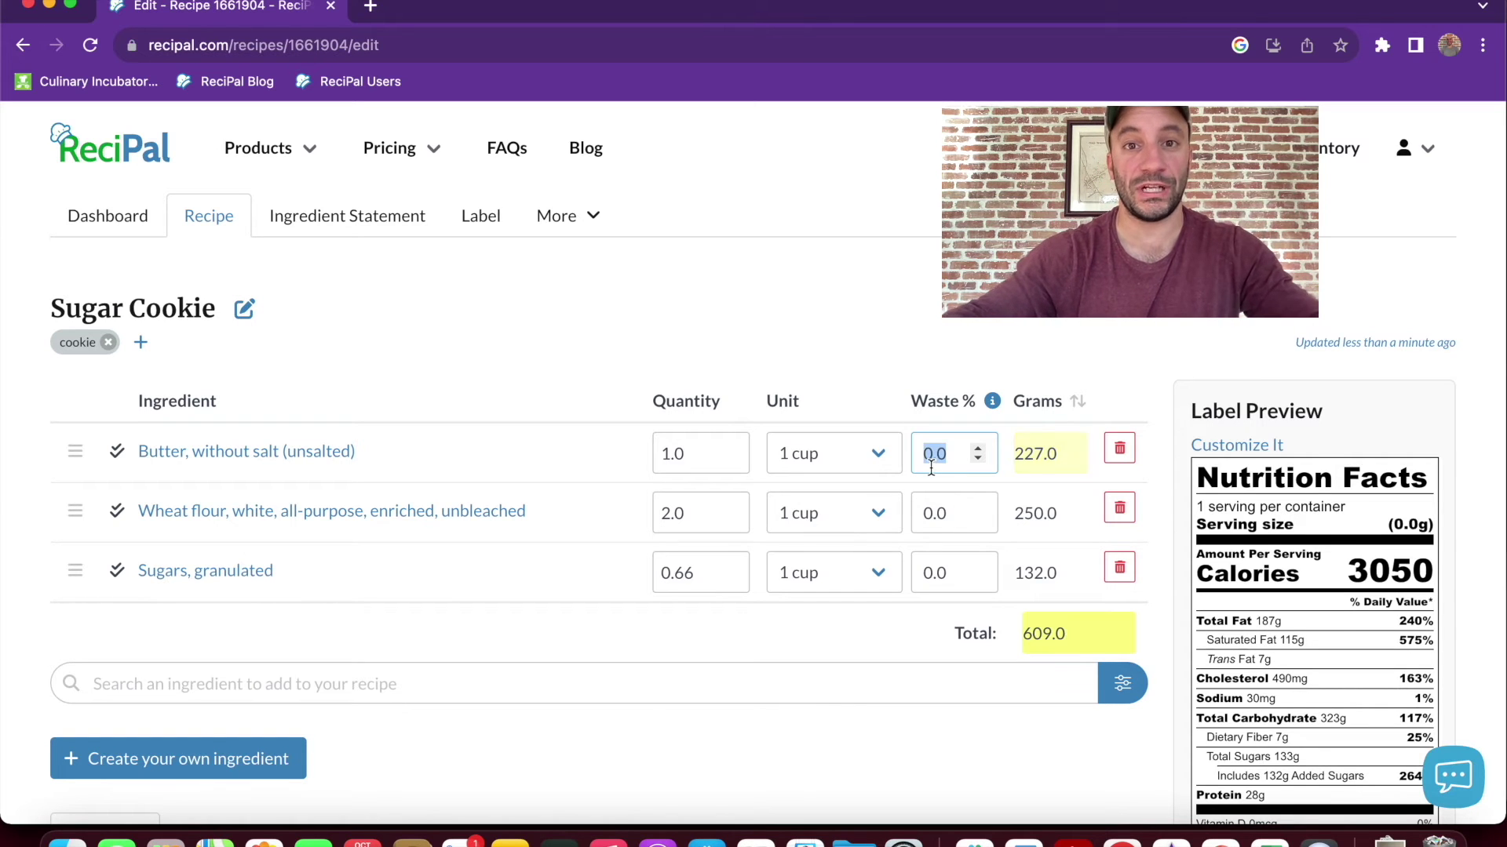
pyautogui.scroll(-5, 909, 657)
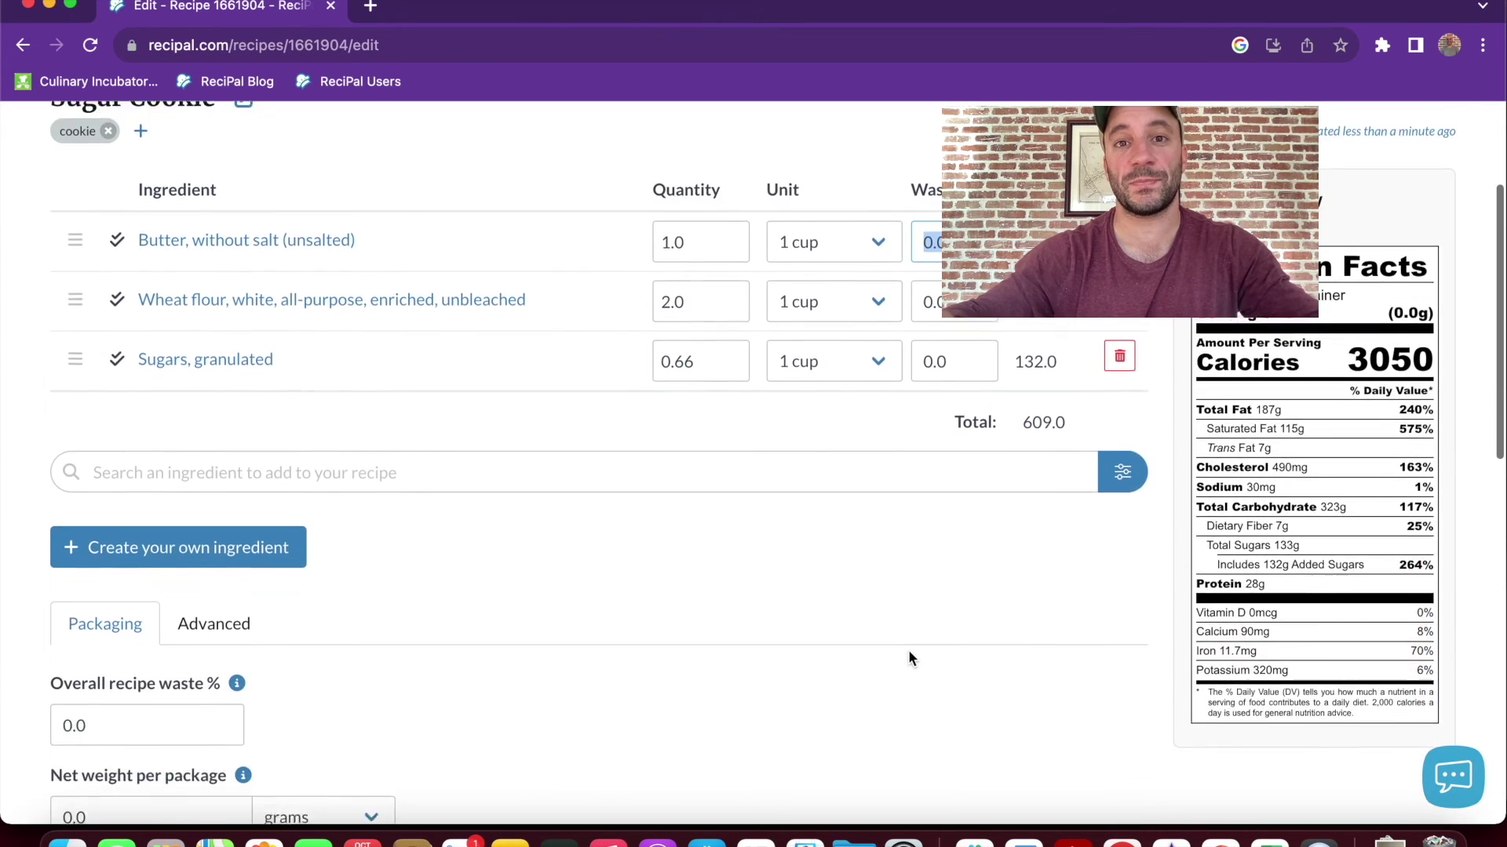
# Step: Set the overall recipe waste to 5.0%, bringing the total to 578.55 g
pyautogui.click(71, 650)
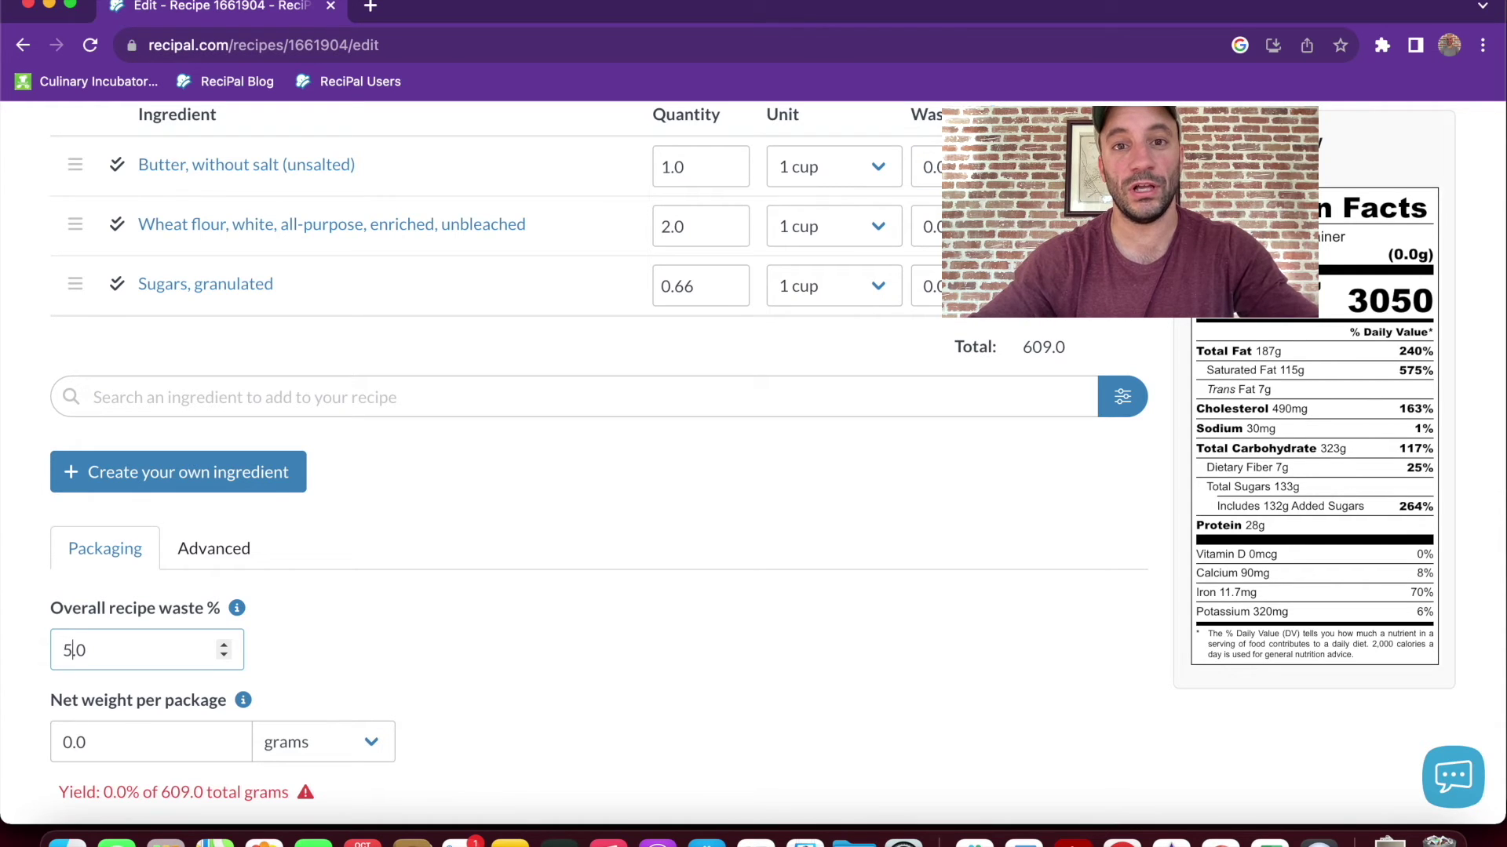
pyautogui.write('5.0')
pyautogui.press('Return')
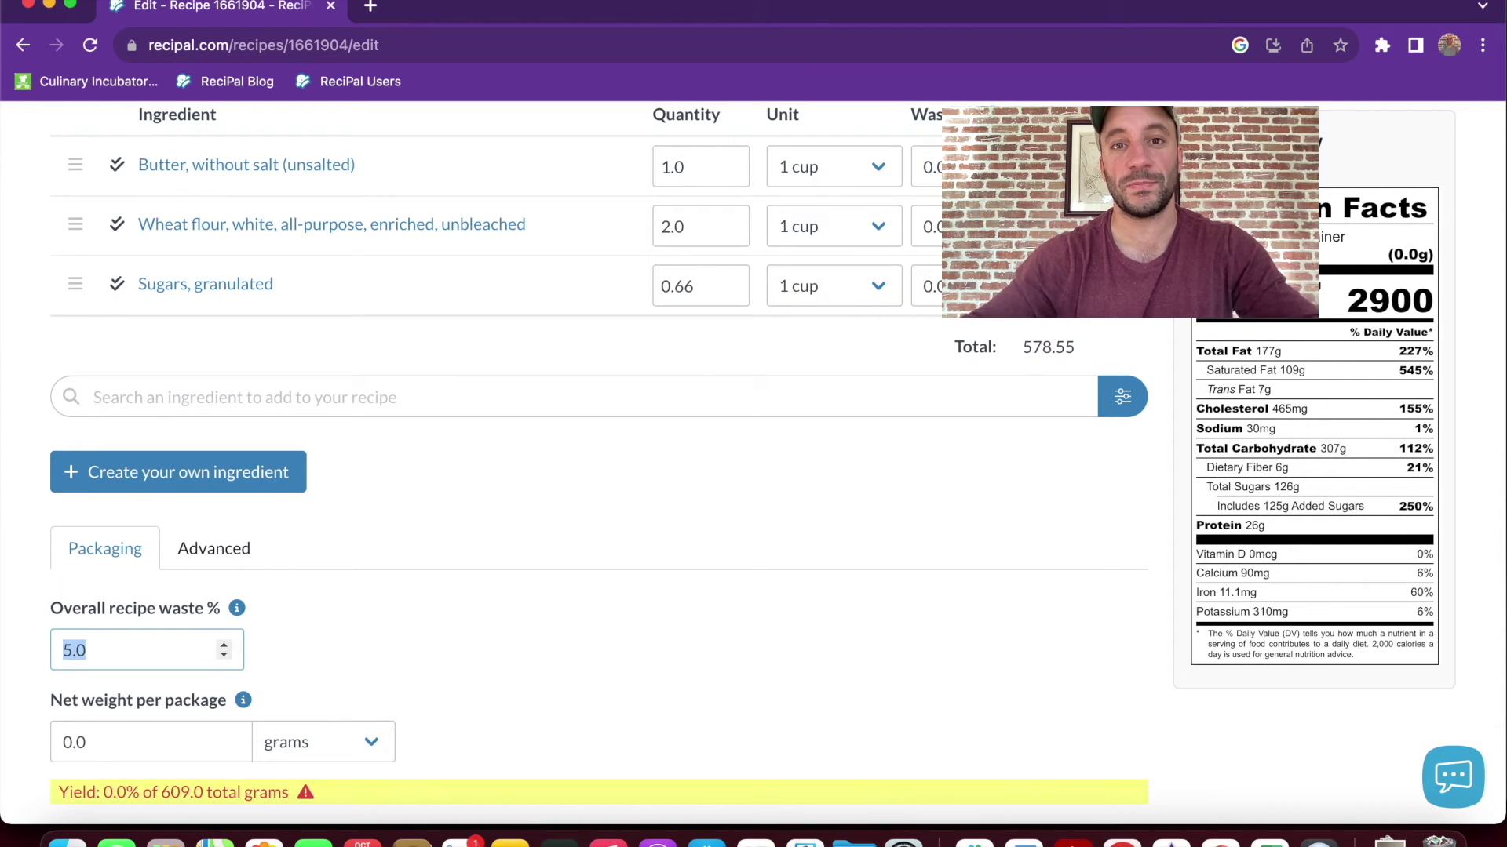
pyautogui.scroll(-3, 420, 581)
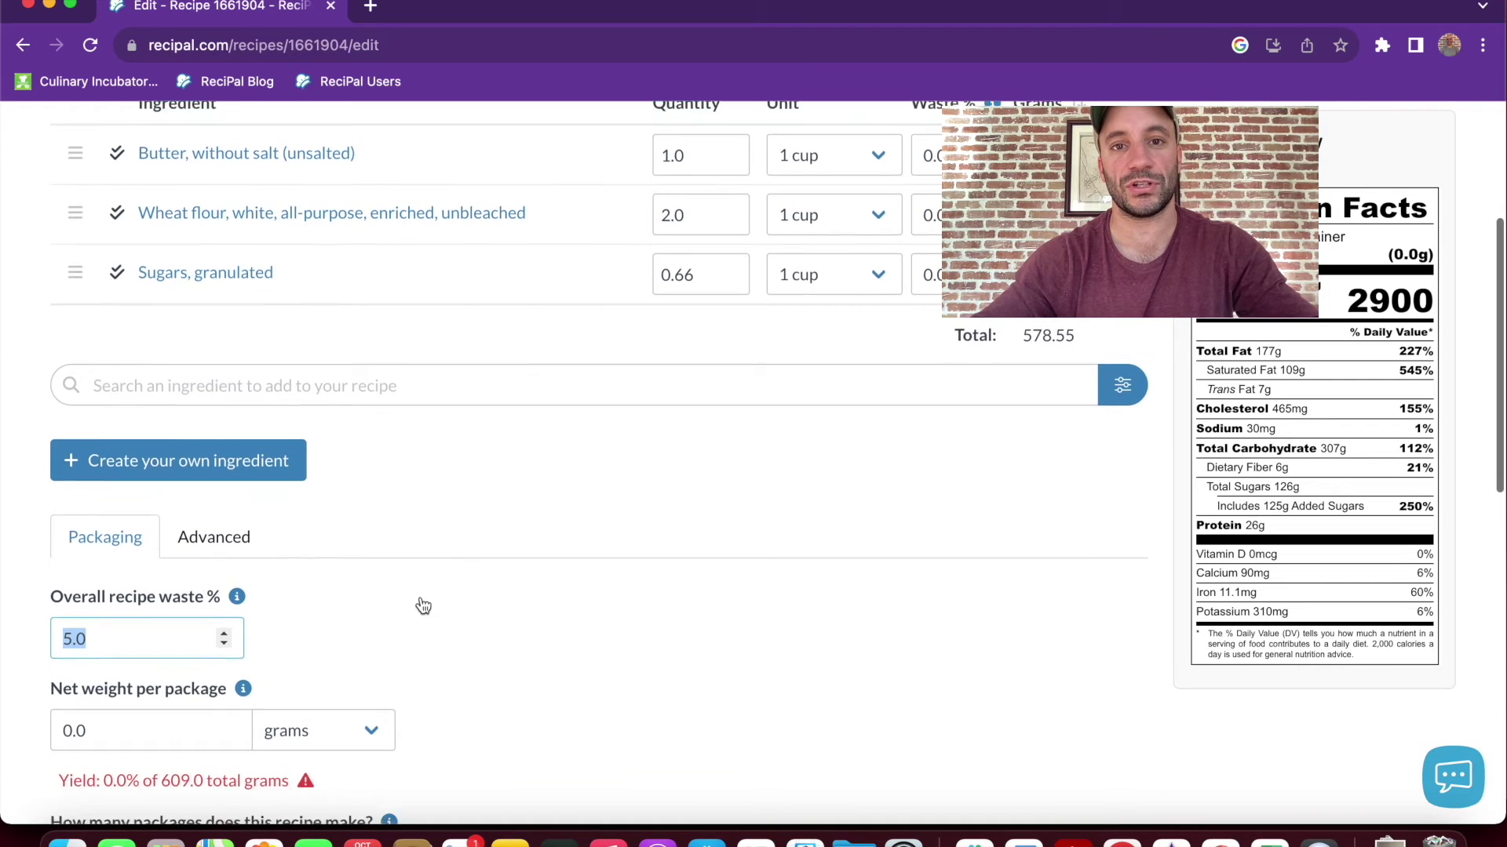
pyautogui.scroll(-1, 422, 606)
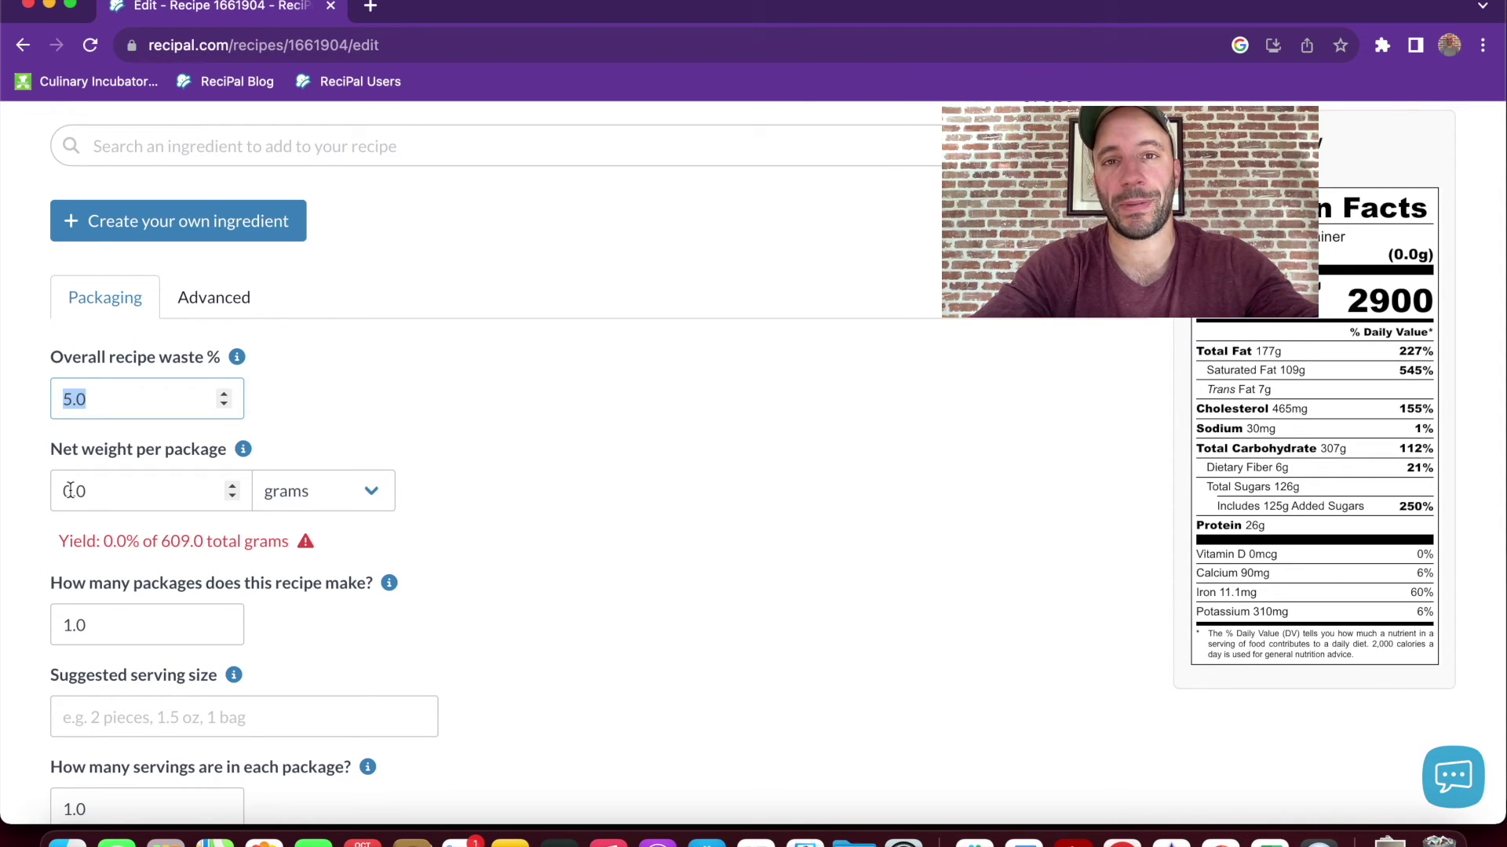
# Step: Set the net weight per package to 550 g
pyautogui.click(71, 491)
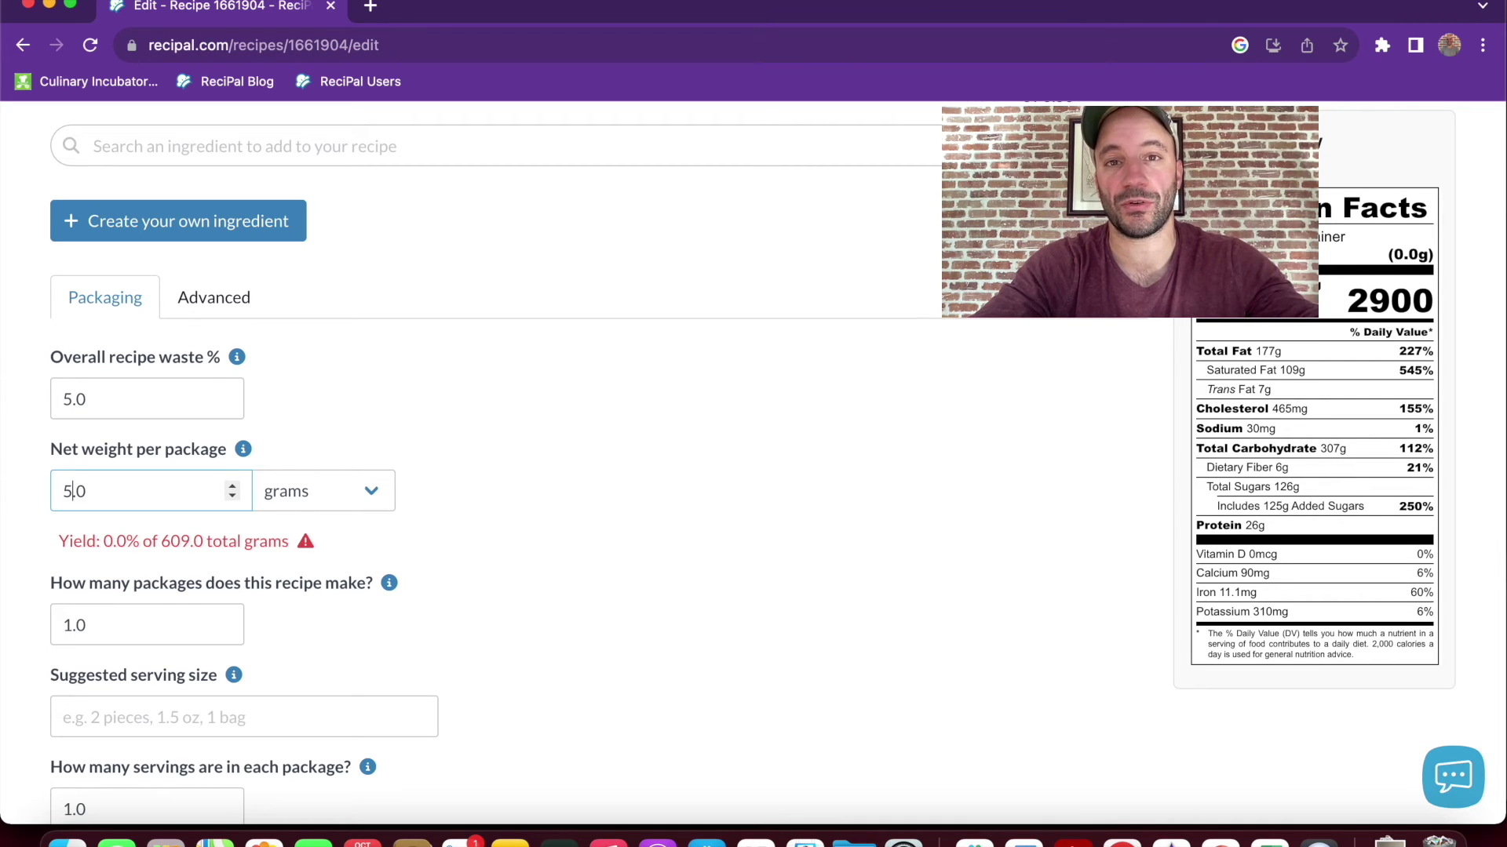
pyautogui.write('50')
pyautogui.press('super+a')
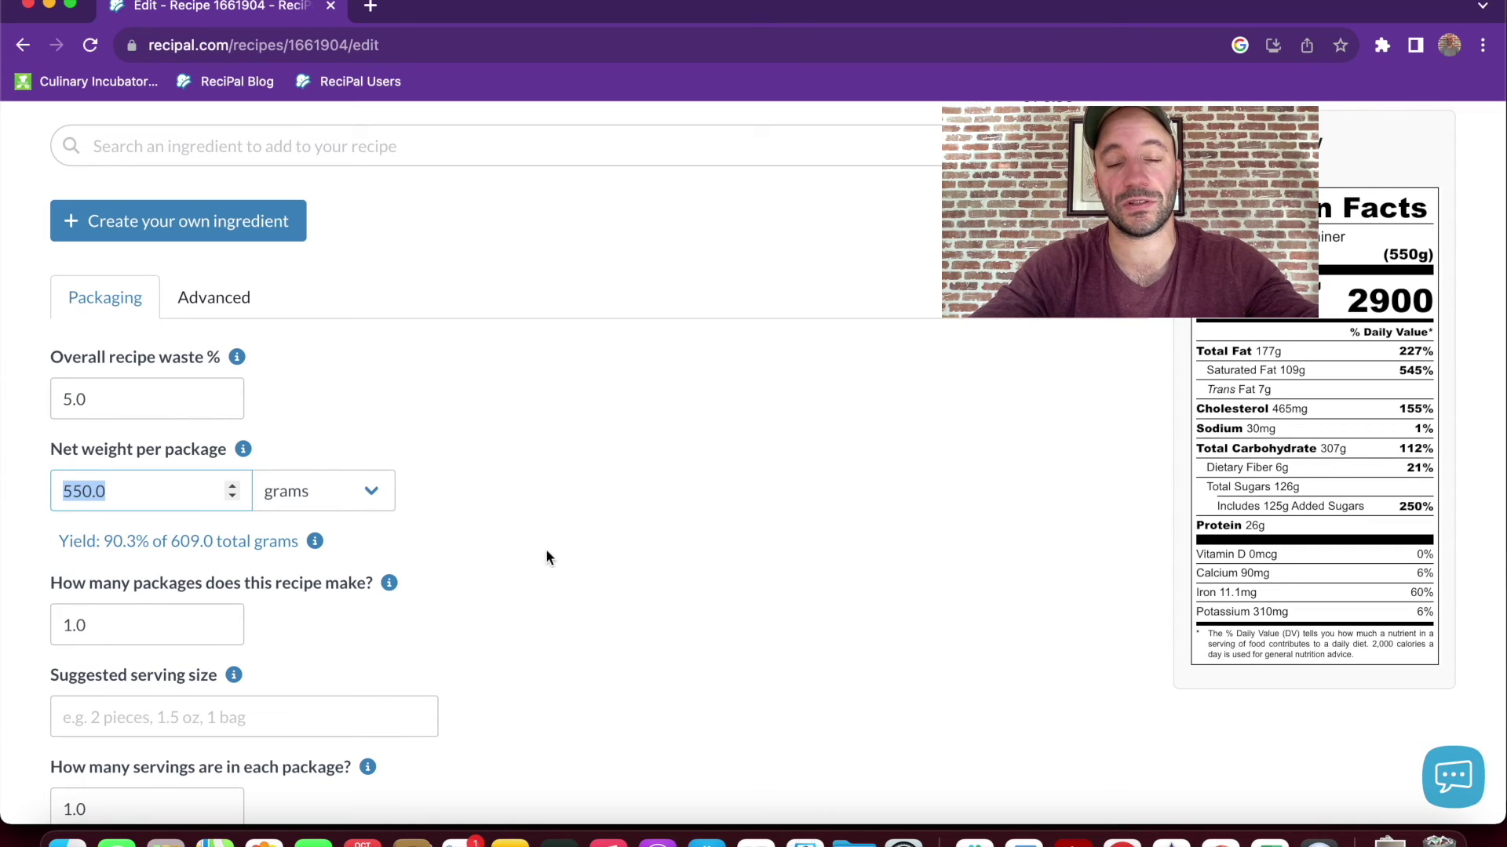
pyautogui.scroll(1, 565, 549)
pyautogui.scroll(-3, 565, 549)
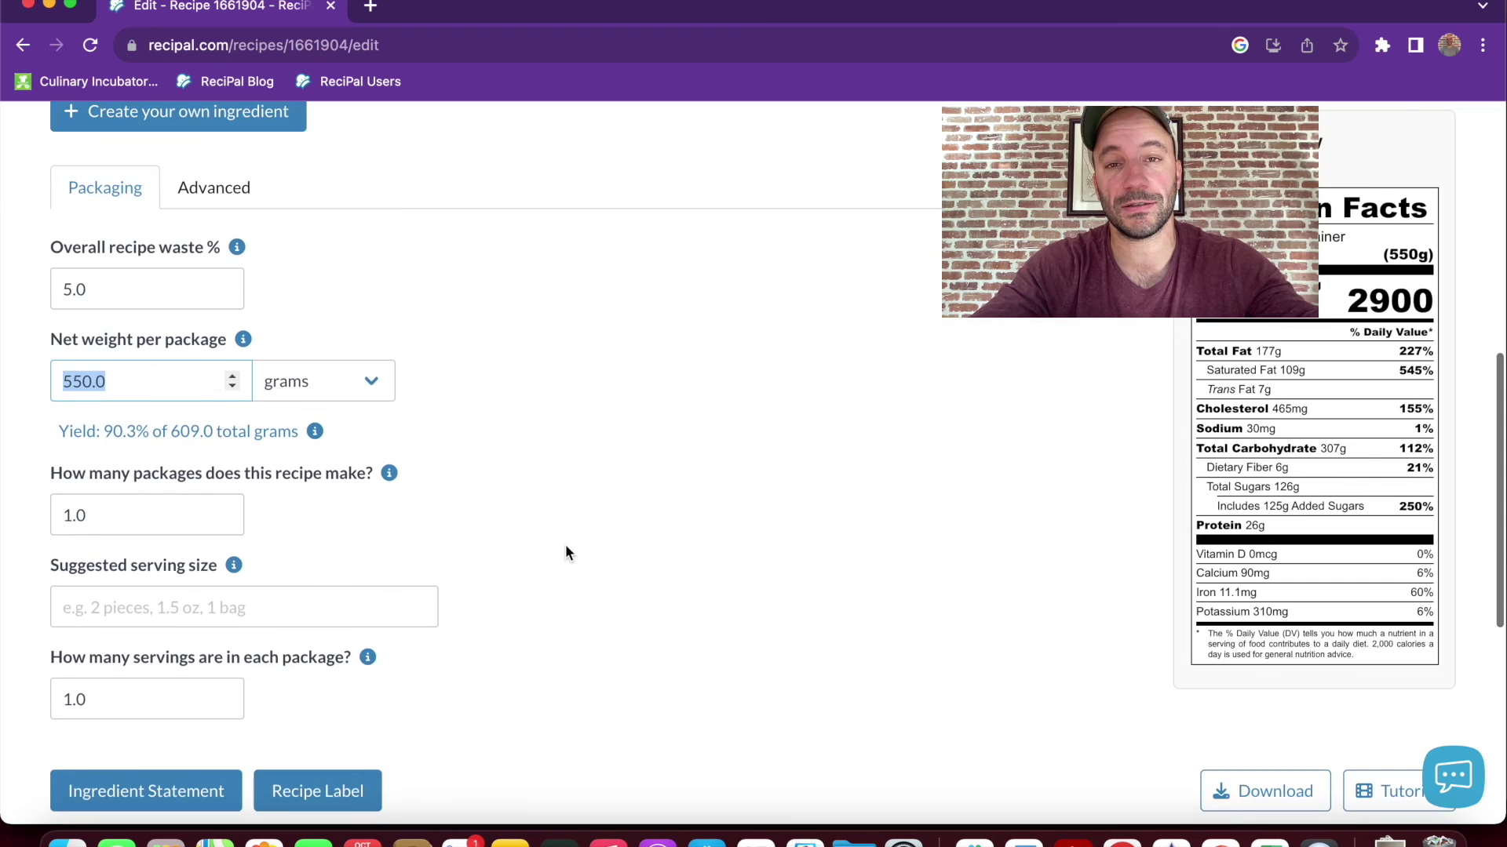
pyautogui.scroll(-2, 565, 549)
pyautogui.click(565, 547)
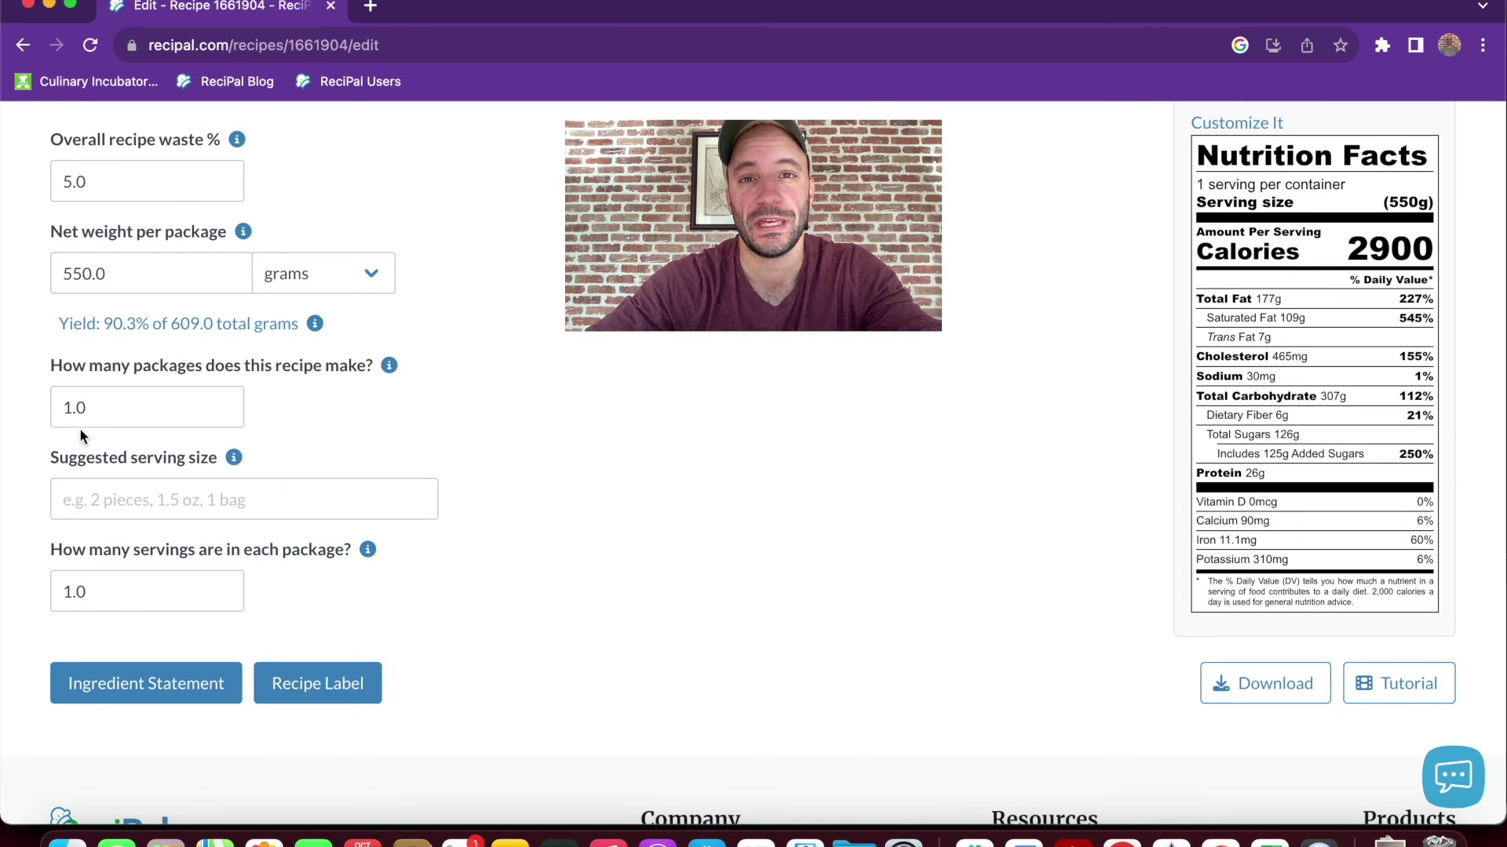
# Step: Set the suggested serving size to 2 cookies with 15 servings per package
pyautogui.click(82, 501)
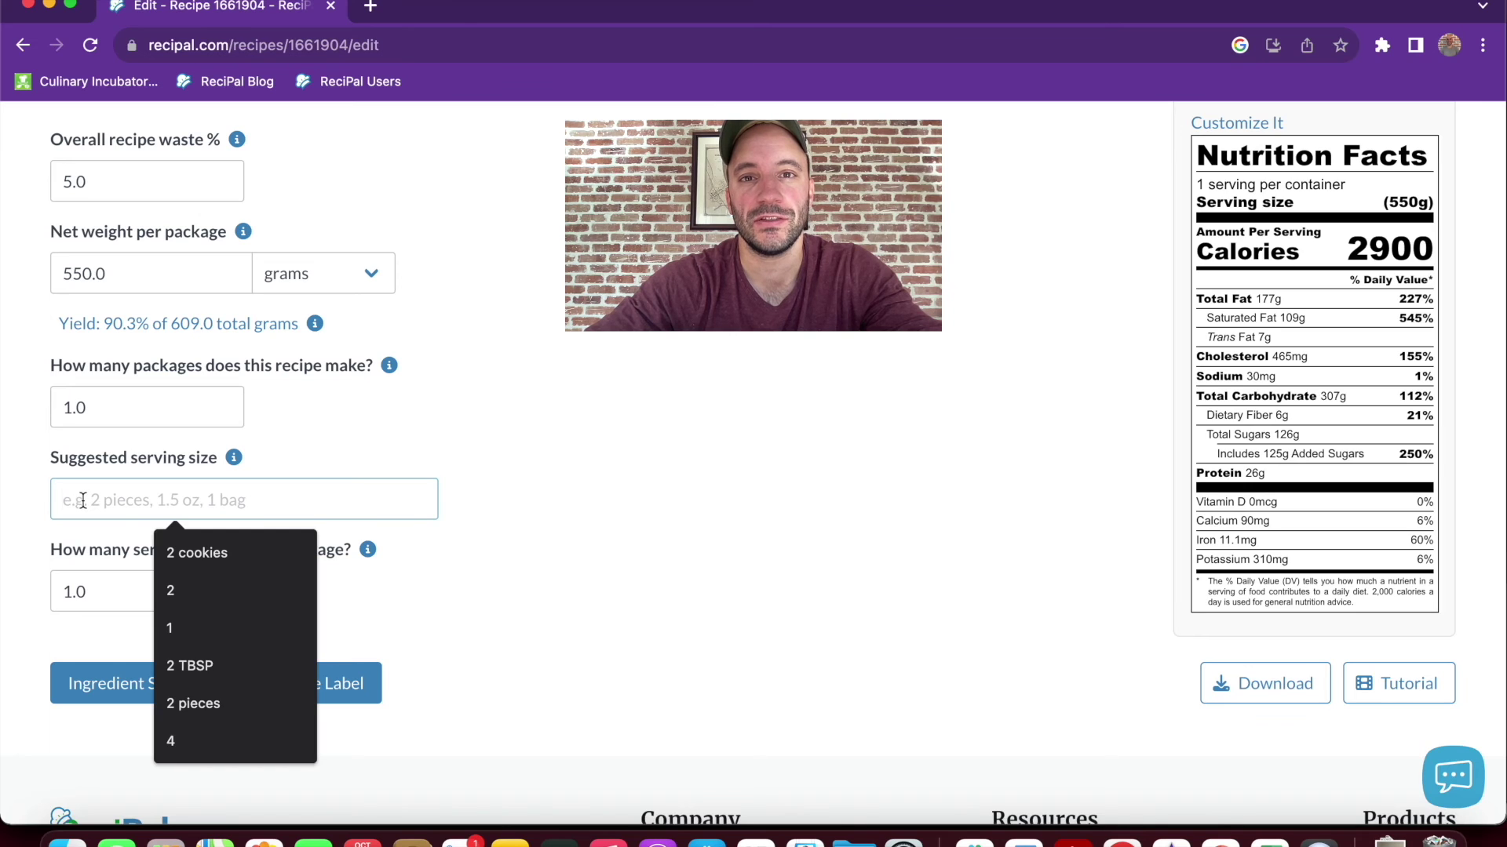
pyautogui.write('2 cookies')
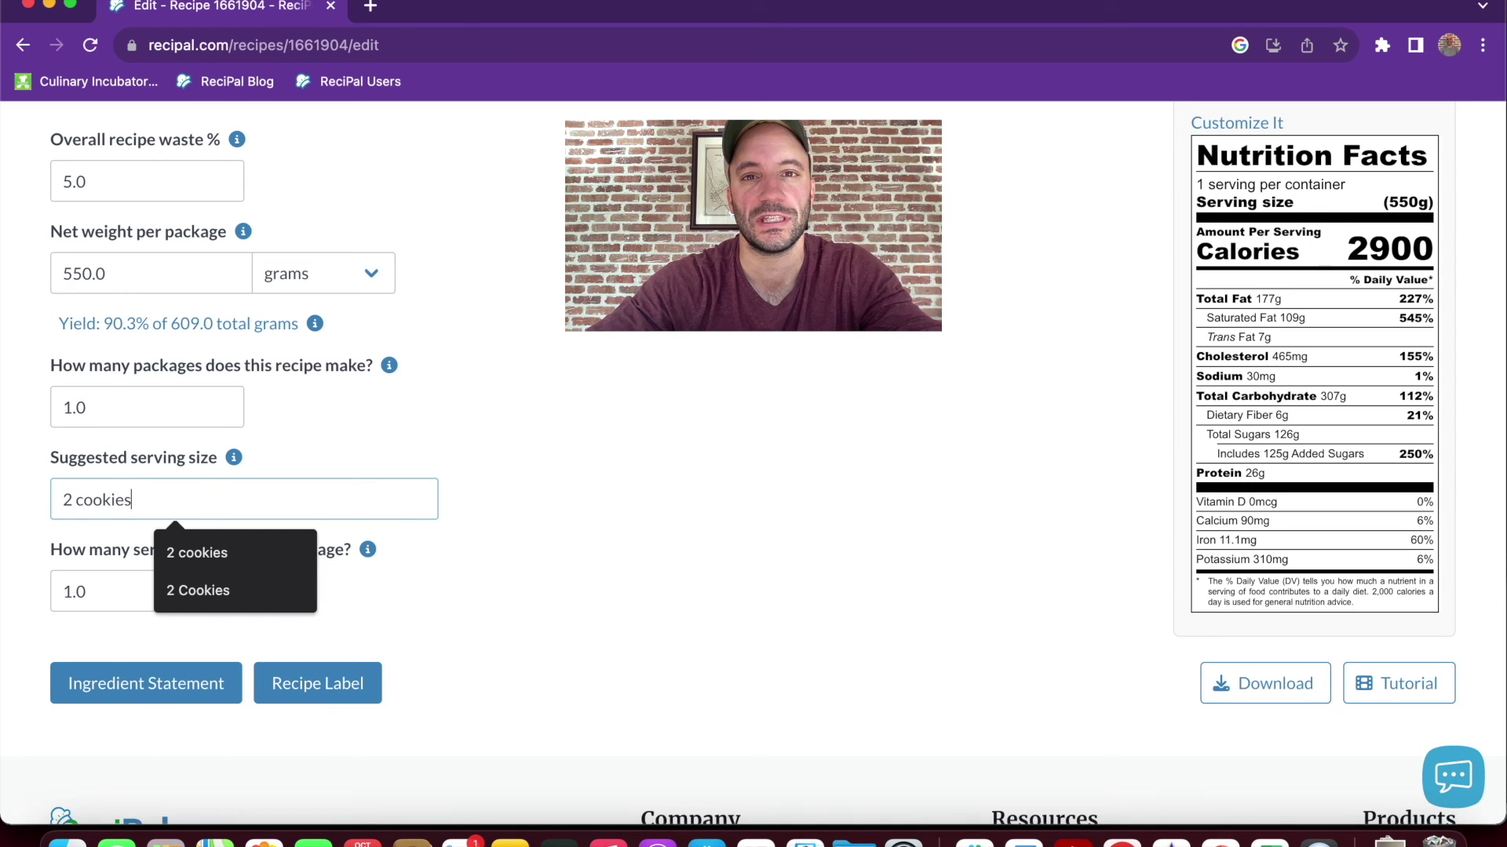
pyautogui.press('Return')
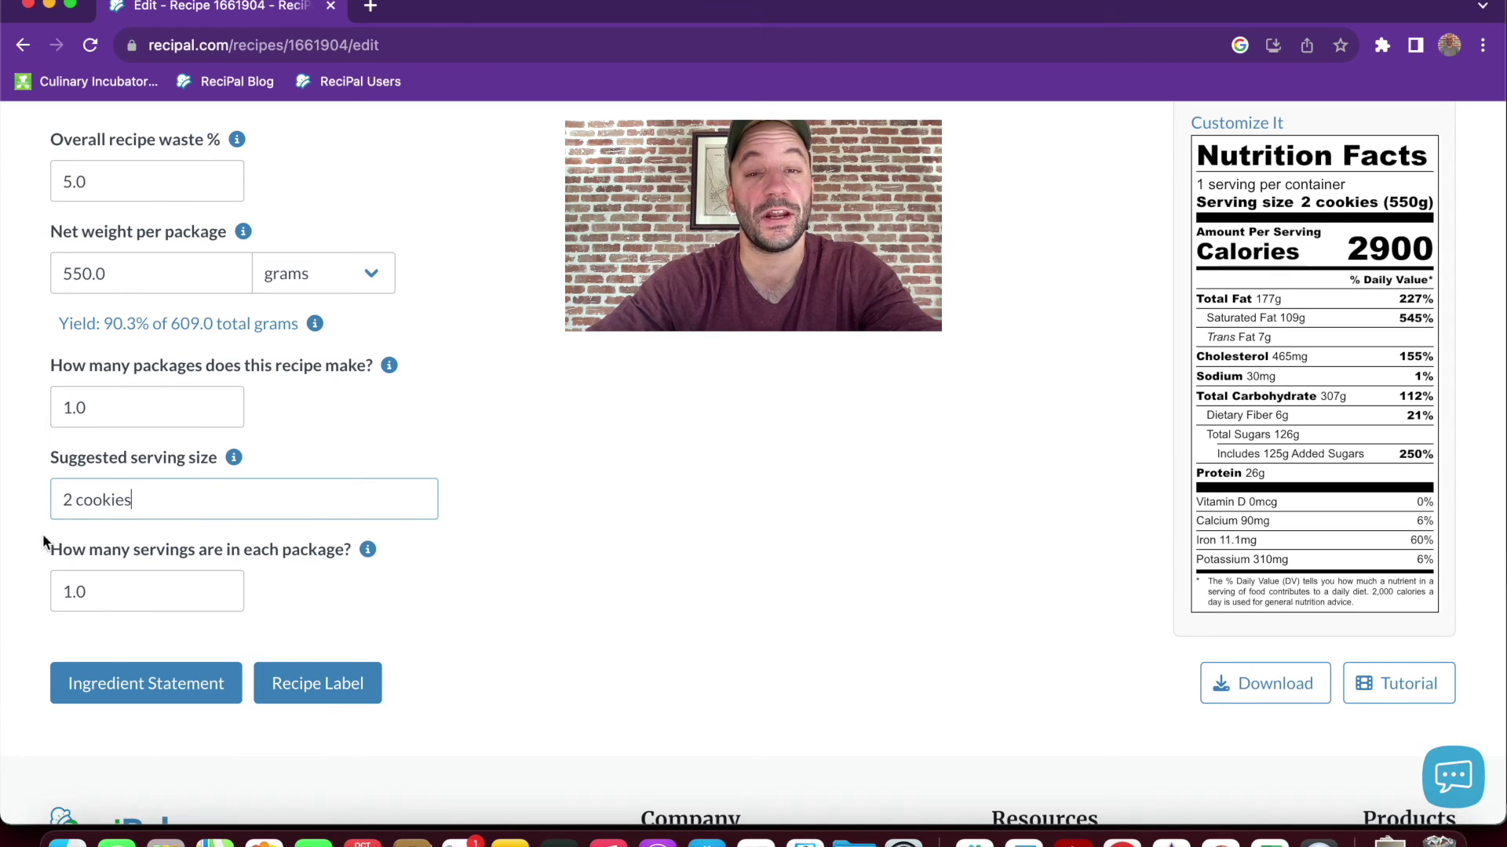
pyautogui.click(74, 593)
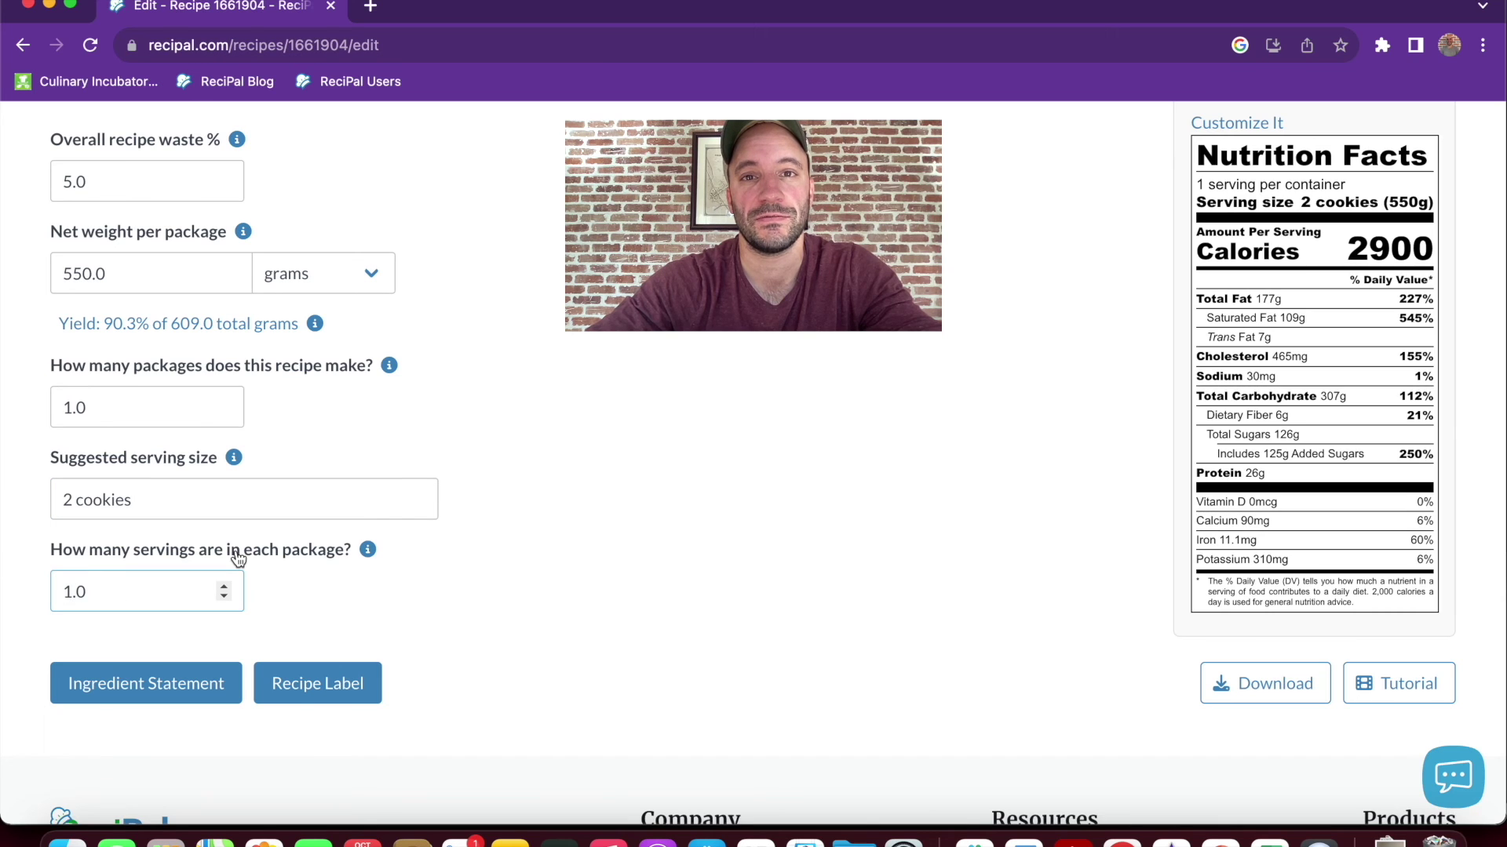
pyautogui.write('5')
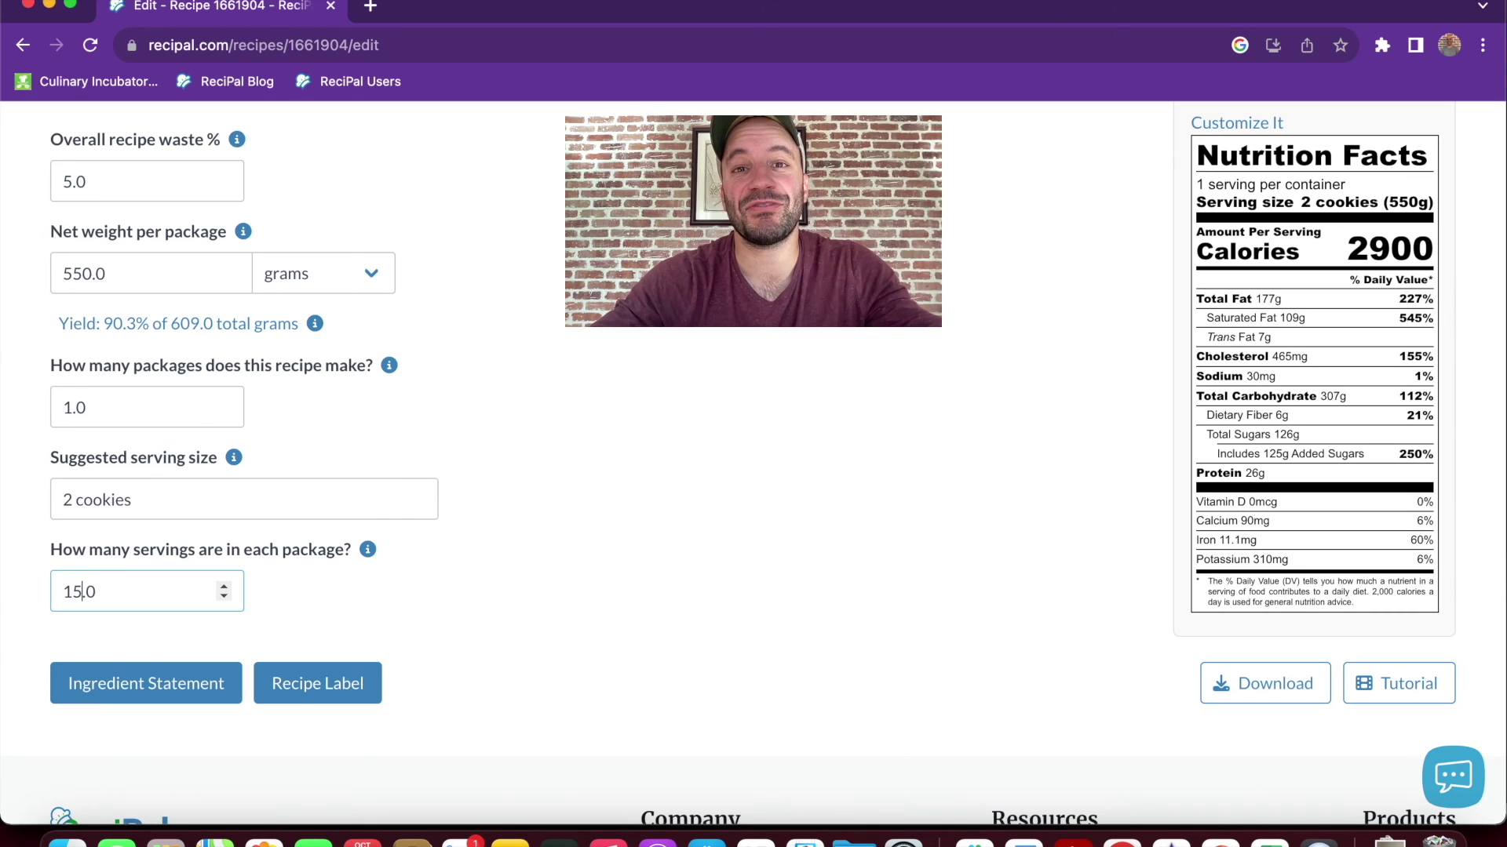
pyautogui.press('Return')
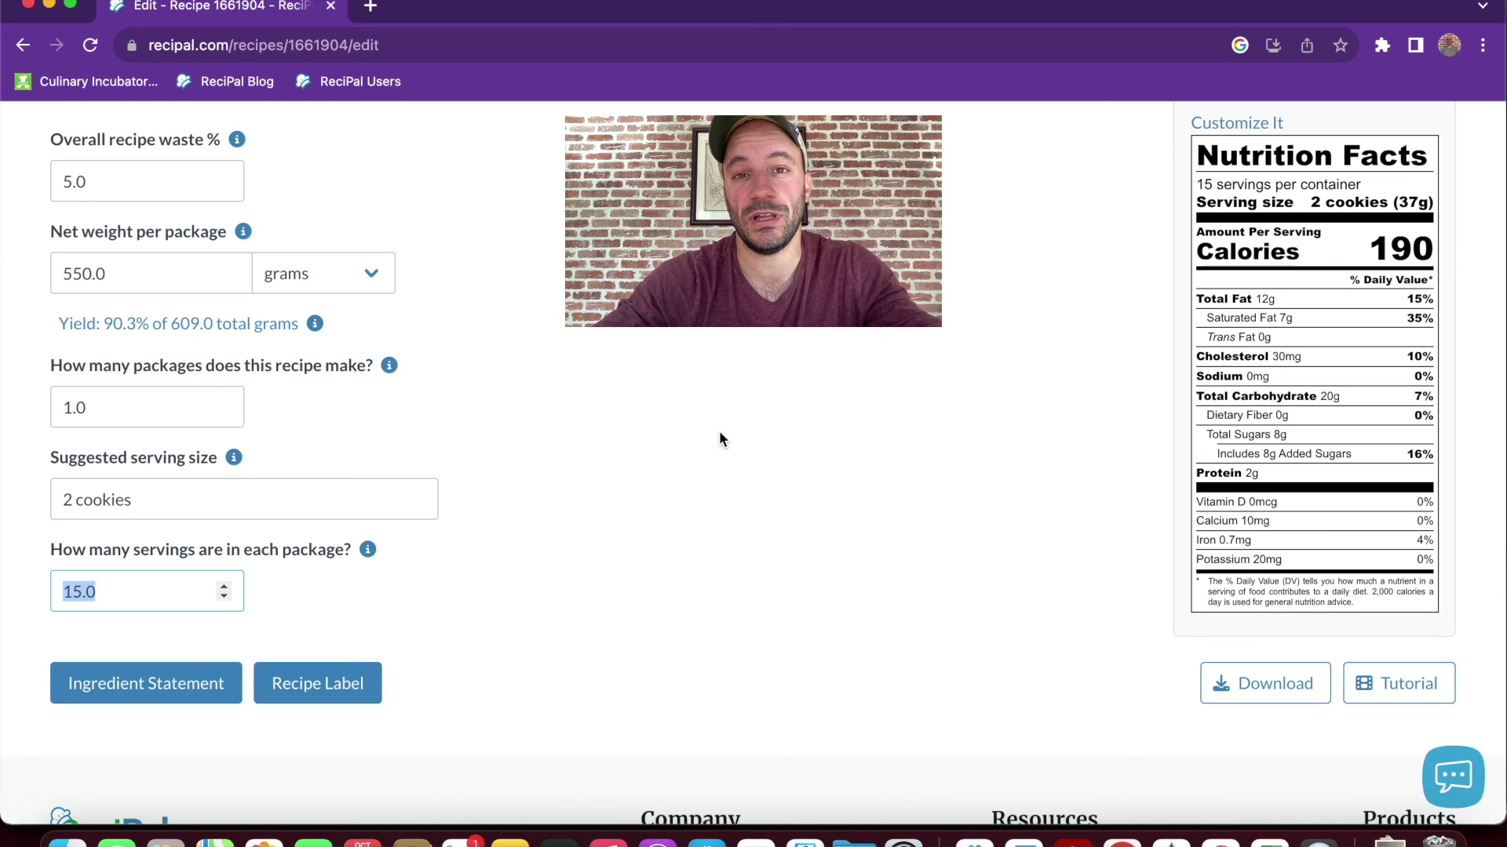
pyautogui.moveTo(396, 374)
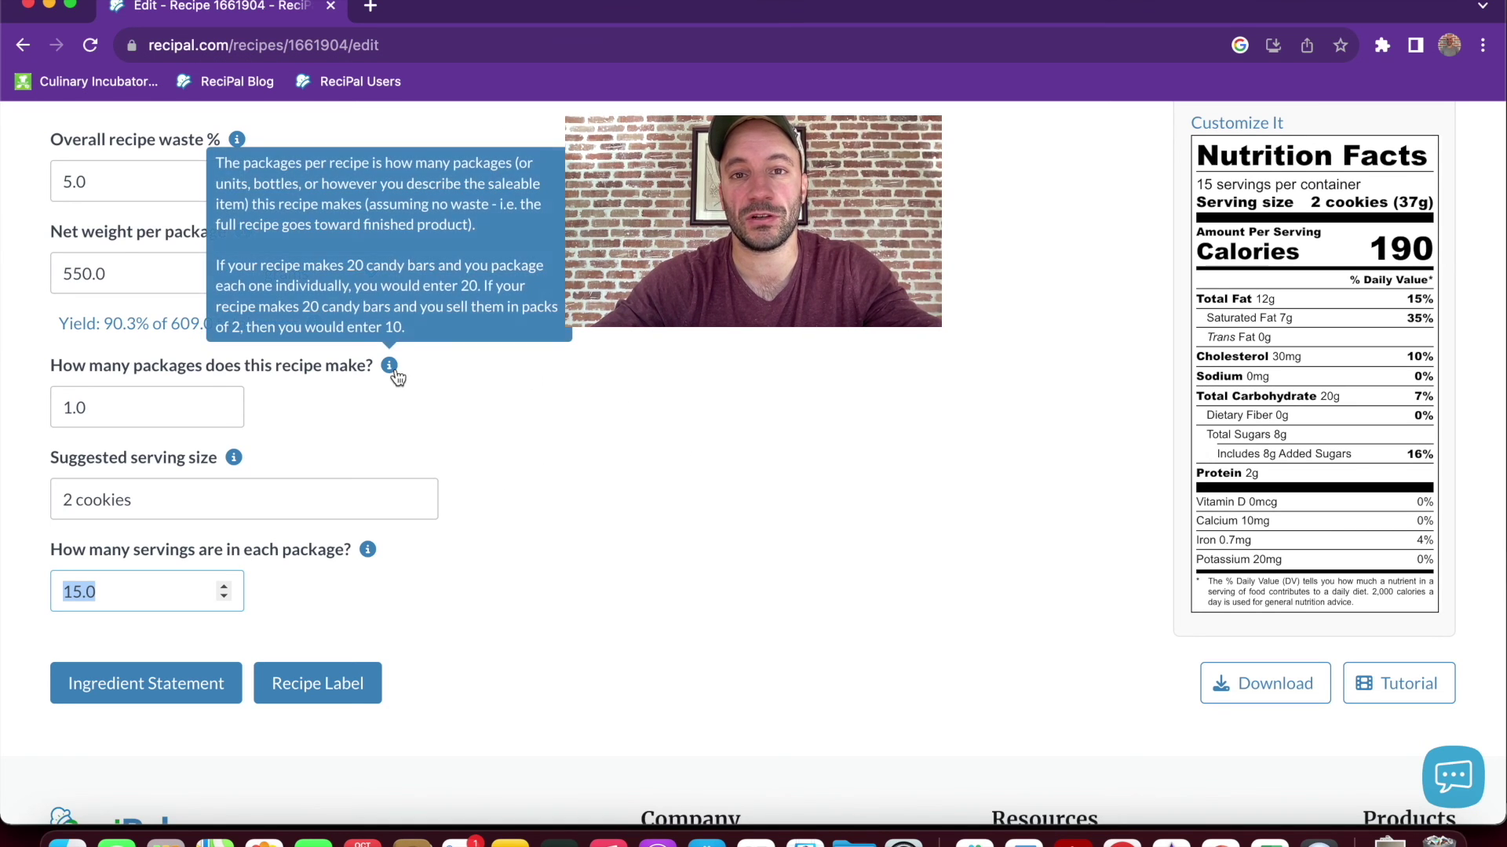